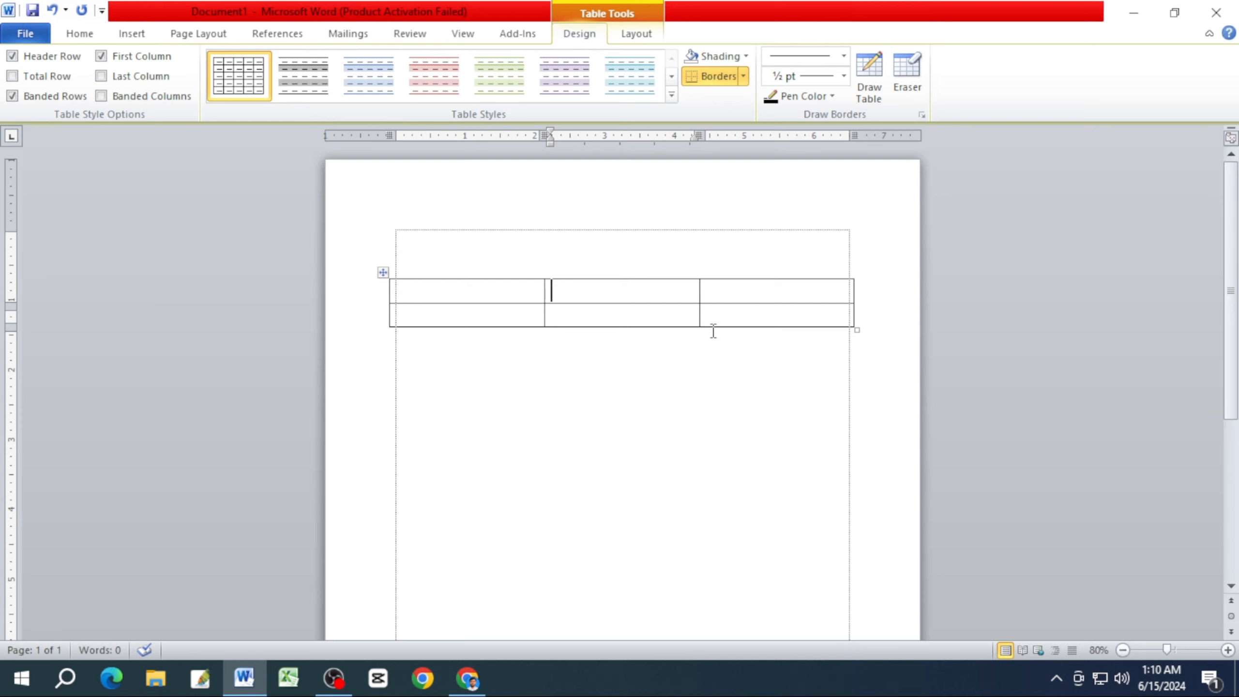
Erase the vertical border between the second and third cells of the table's bottom row.
{"action": "scroll", "coordinate": [719, 343], "scroll_direction": "up", "scroll_amount": 4, "text": "ctrl"}
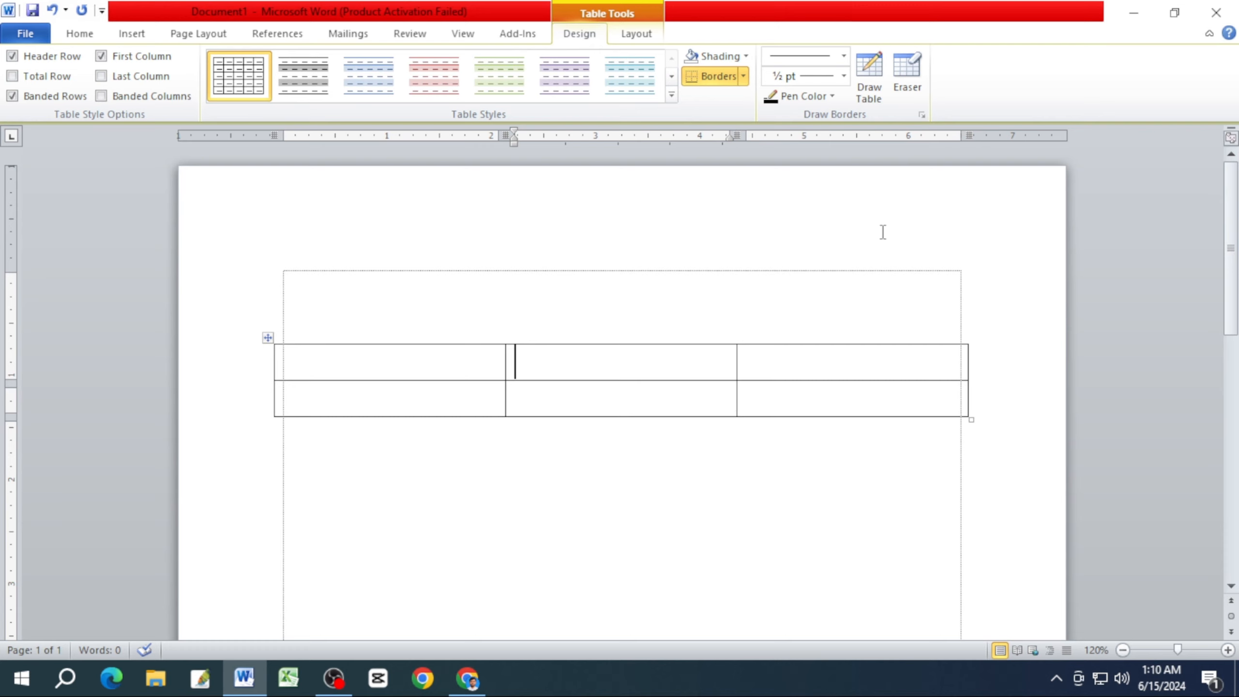
{"action": "left_click", "coordinate": [909, 89]}
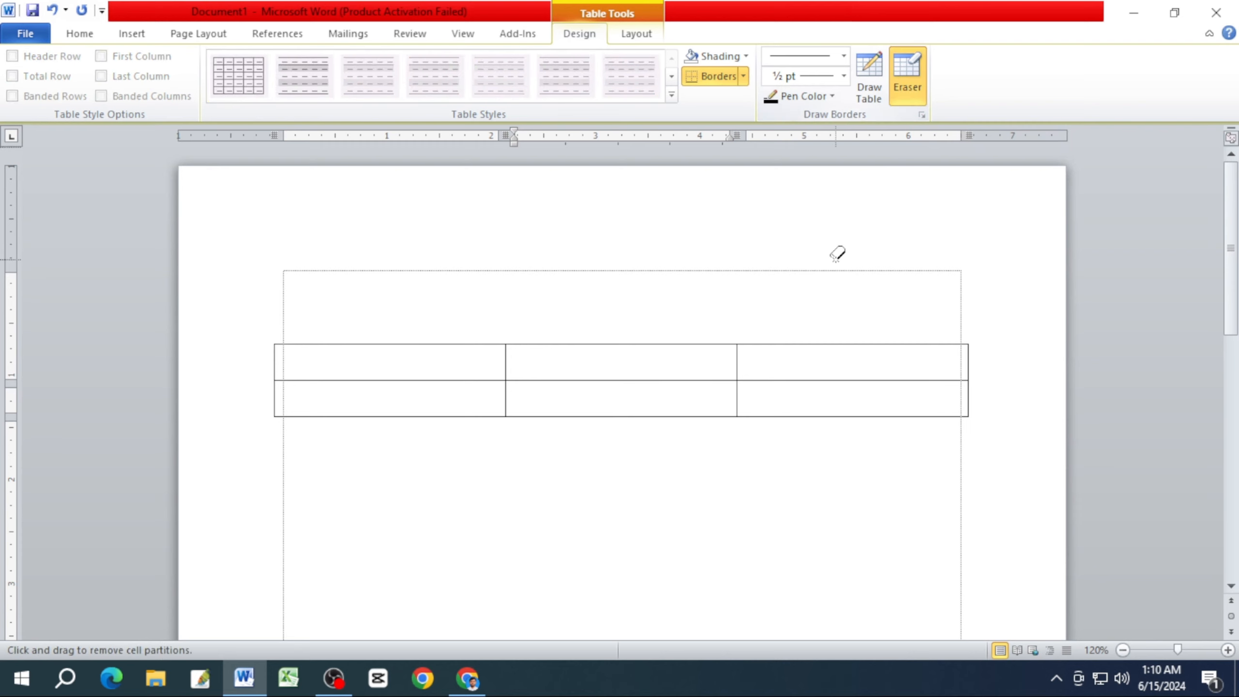
{"action": "left_click", "coordinate": [738, 395]}
{"action": "key", "text": "Escape"}
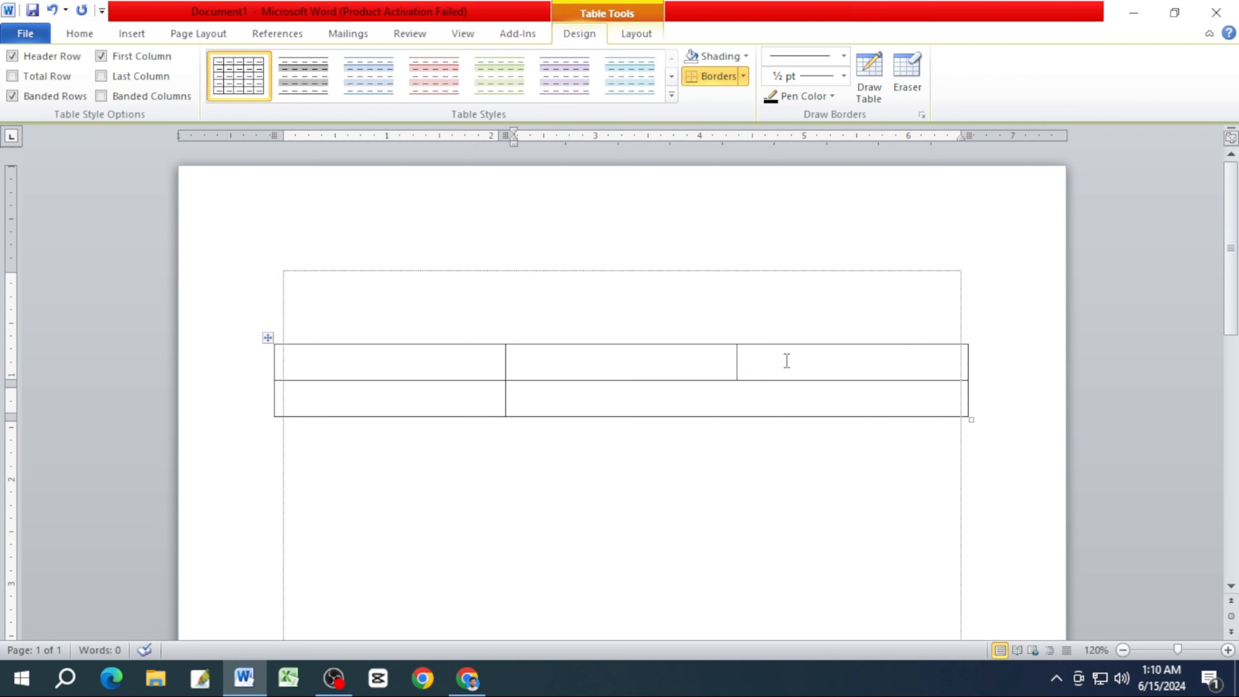
Draw vertical dividers through both table rows in the last, first and middle columns.
{"action": "left_click", "coordinate": [855, 372]}
{"action": "left_click", "coordinate": [870, 80]}
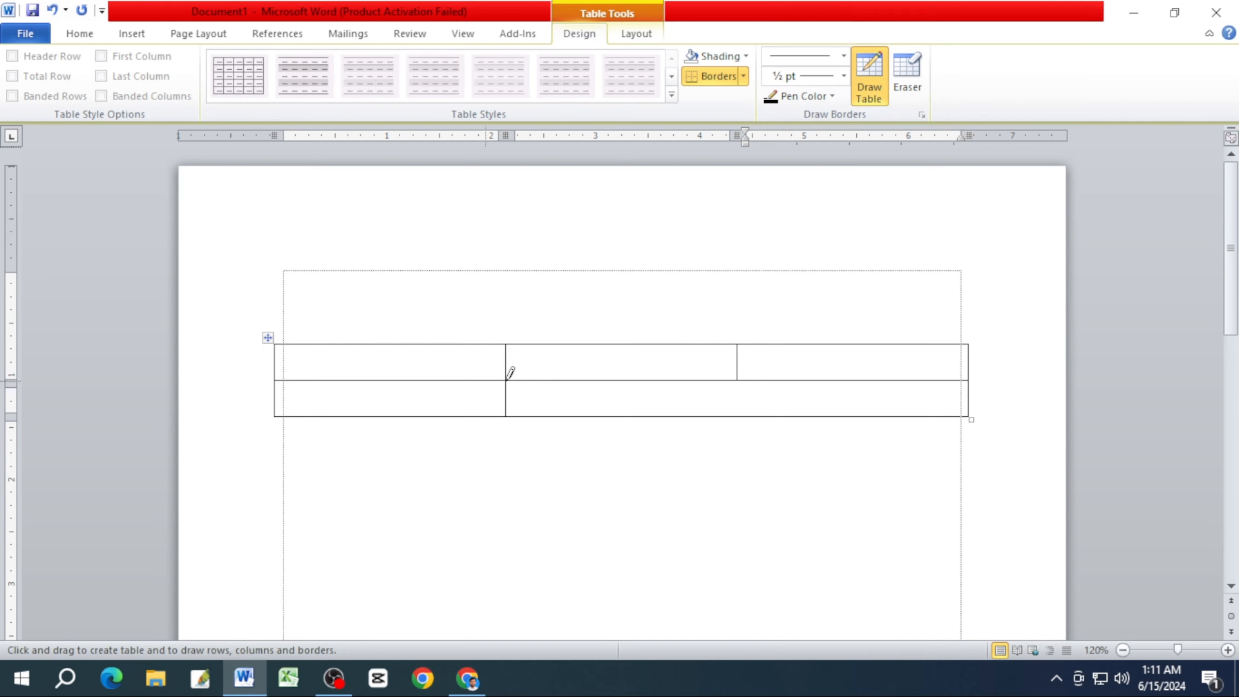
{"action": "left_click_drag", "start_coordinate": [855, 344], "coordinate": [853, 391]}
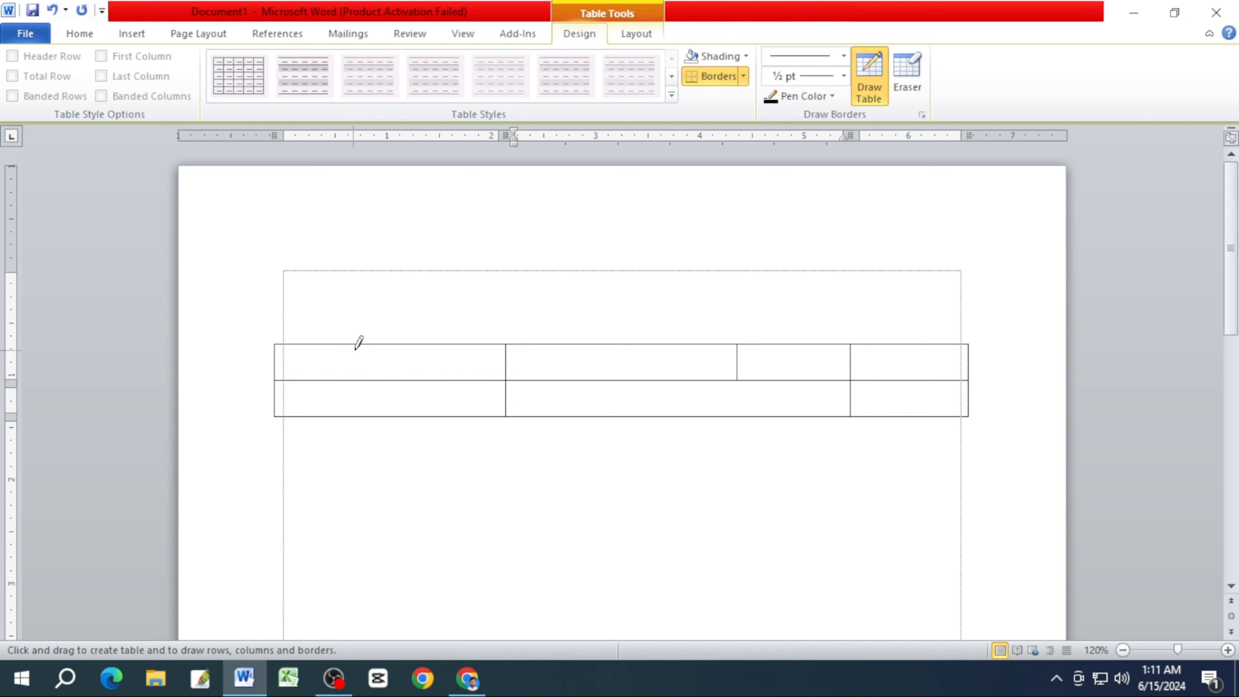
{"action": "left_click_drag", "start_coordinate": [369, 343], "coordinate": [367, 415]}
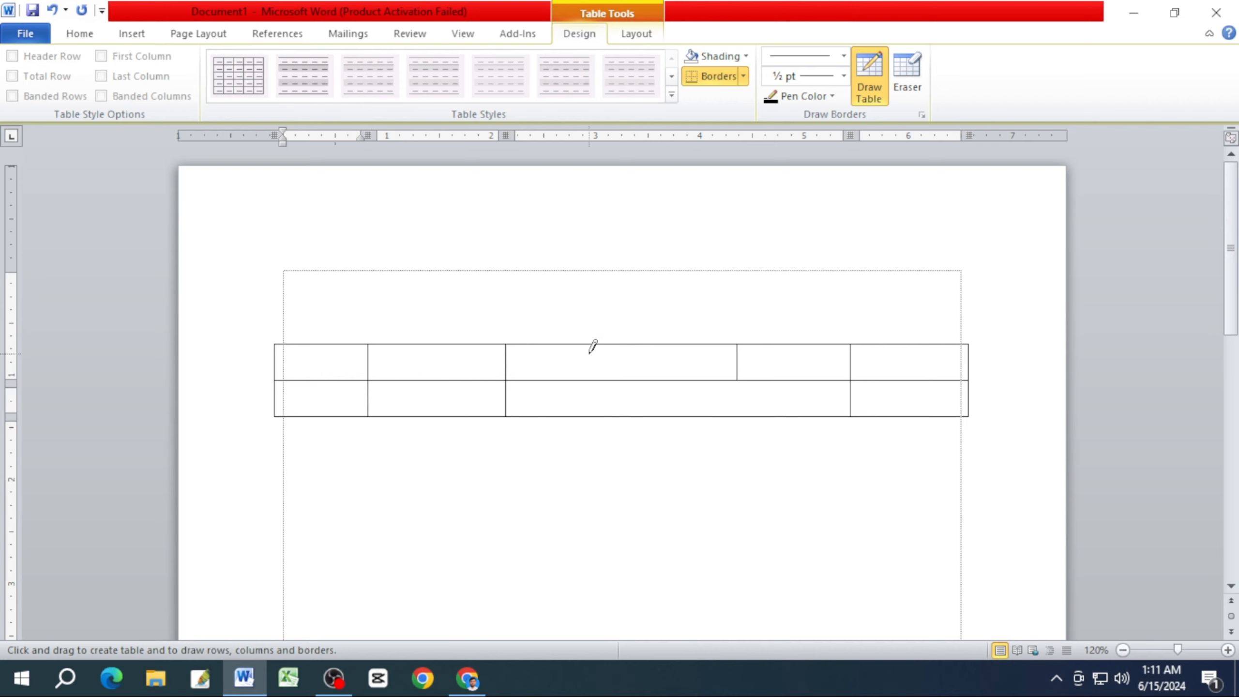
{"action": "left_click_drag", "start_coordinate": [590, 344], "coordinate": [589, 415]}
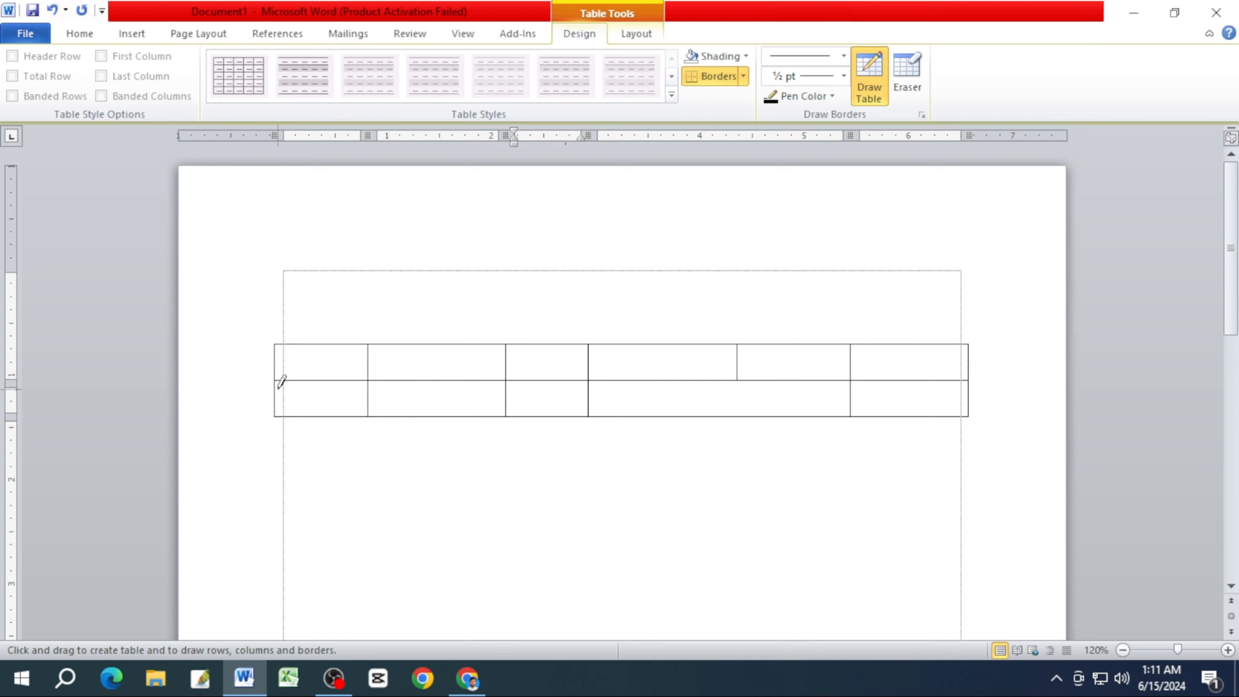
Draw a horizontal line across the bottom row, then divide the second and fifth top-row cells horizontally and the fourth vertically.
{"action": "left_click_drag", "start_coordinate": [277, 397], "coordinate": [943, 396]}
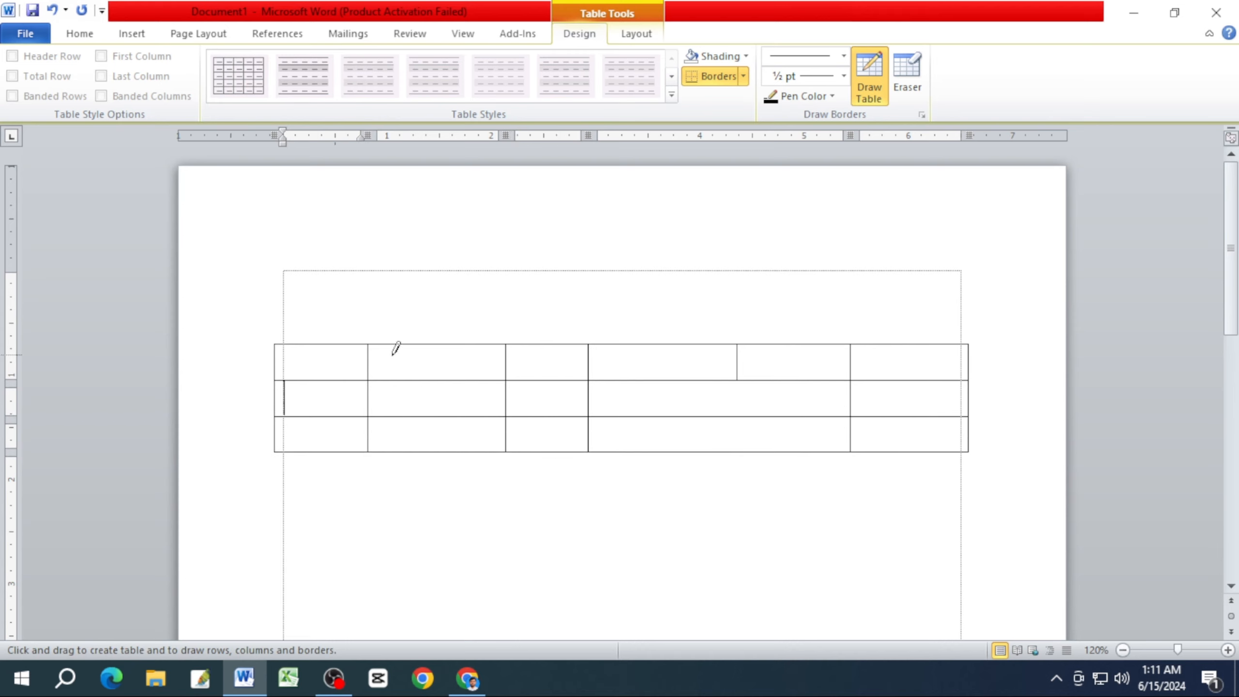
{"action": "left_click_drag", "start_coordinate": [370, 360], "coordinate": [472, 362]}
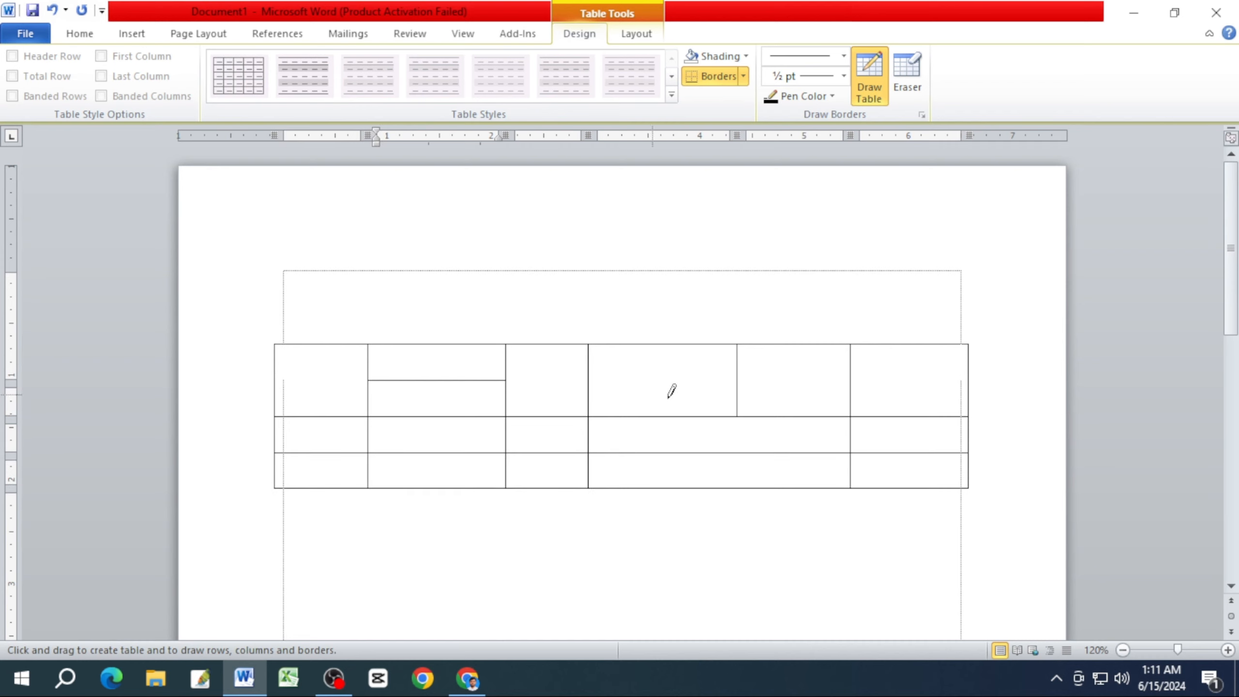
{"action": "left_click_drag", "start_coordinate": [660, 345], "coordinate": [658, 405]}
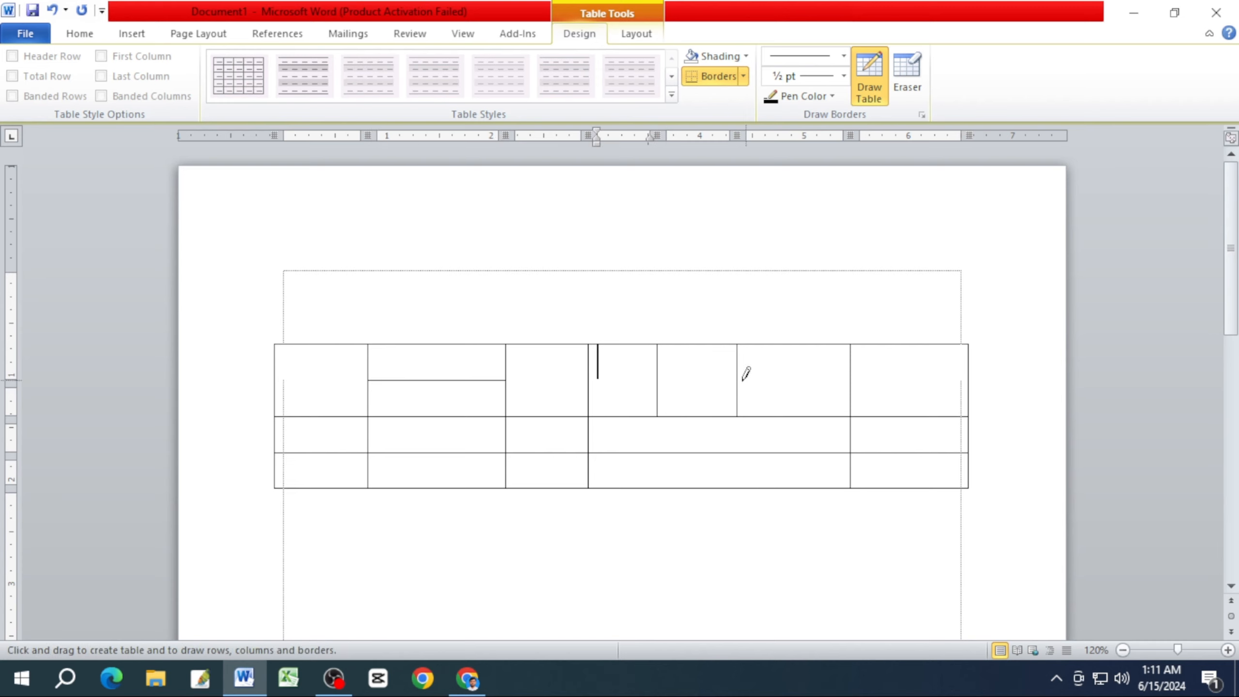
{"action": "left_click_drag", "start_coordinate": [736, 380], "coordinate": [827, 378]}
Erase the border below the first top-row cell and the horizontal divider in the second-to-last top-row cell.
{"action": "left_click", "coordinate": [913, 83]}
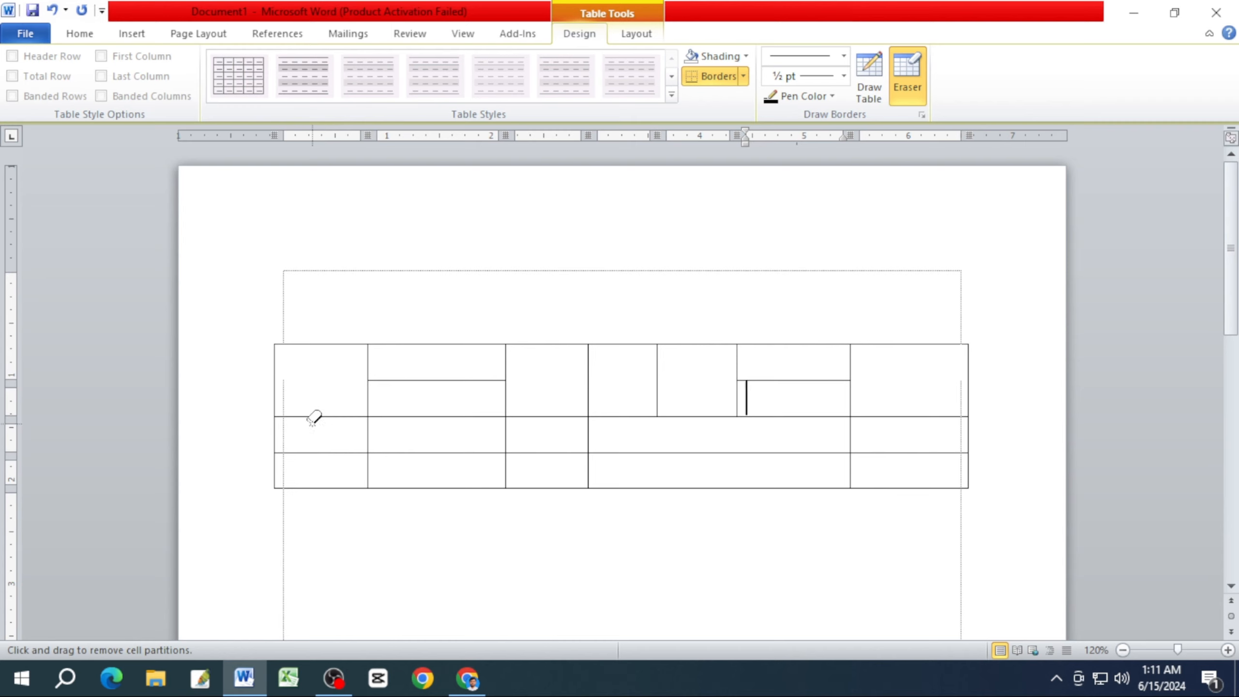
{"action": "left_click", "coordinate": [329, 417]}
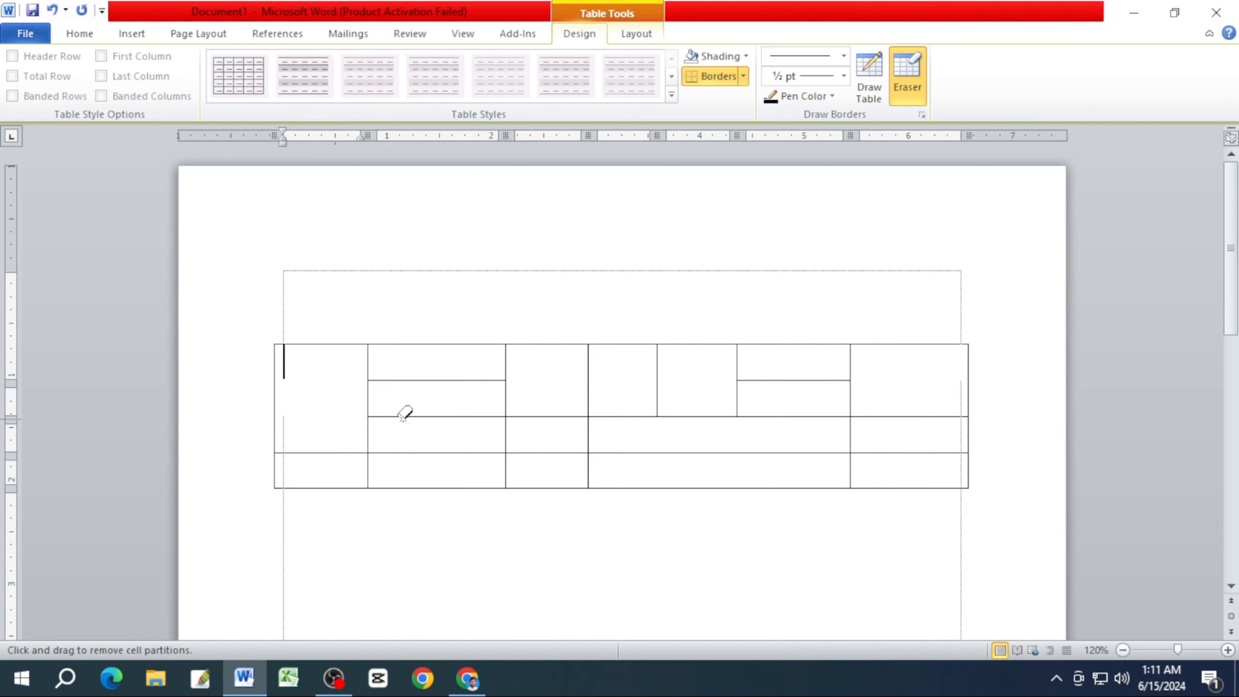
{"action": "left_click_drag", "start_coordinate": [822, 376], "coordinate": [823, 381]}
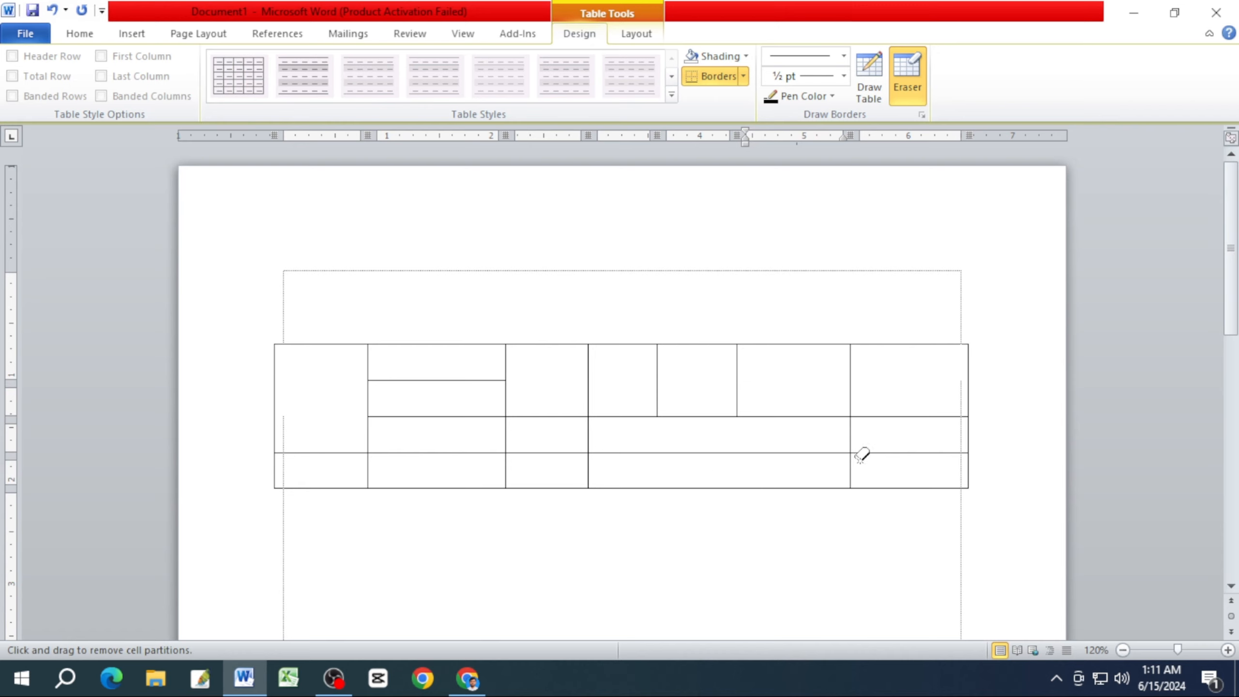
{"action": "double_click", "coordinate": [891, 471]}
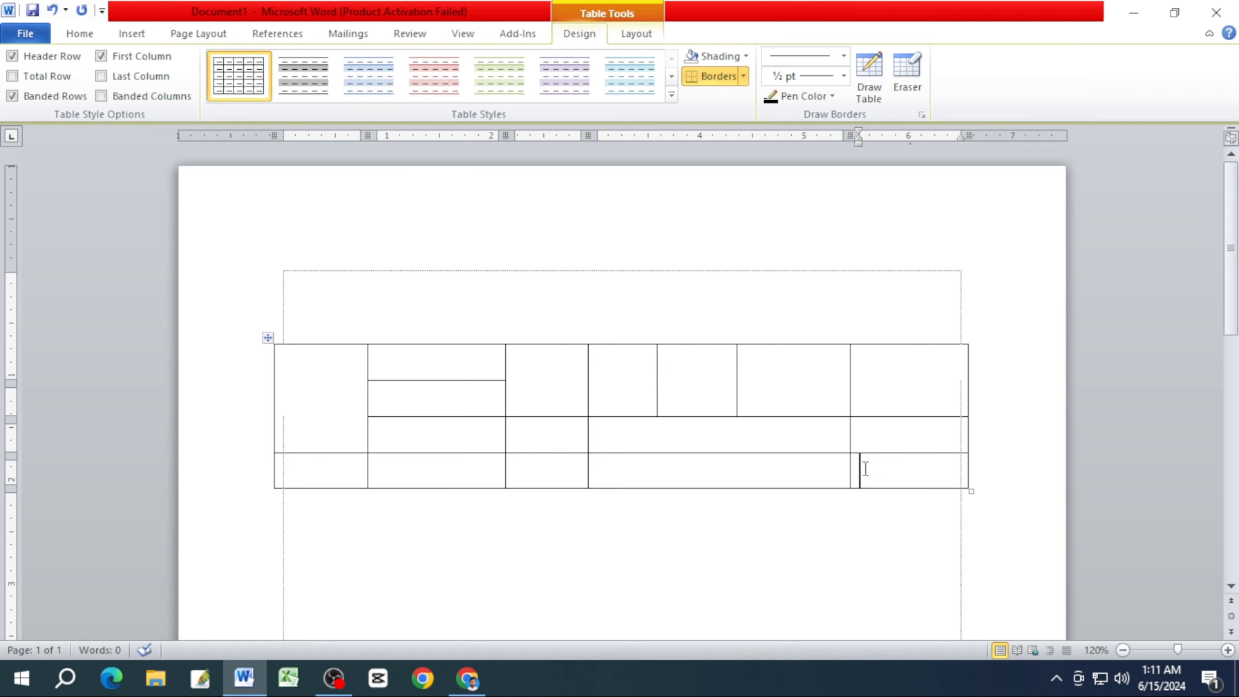
Add six new rows at the end of the table.
{"action": "scroll", "coordinate": [866, 468], "scroll_direction": "down", "scroll_amount": 3}
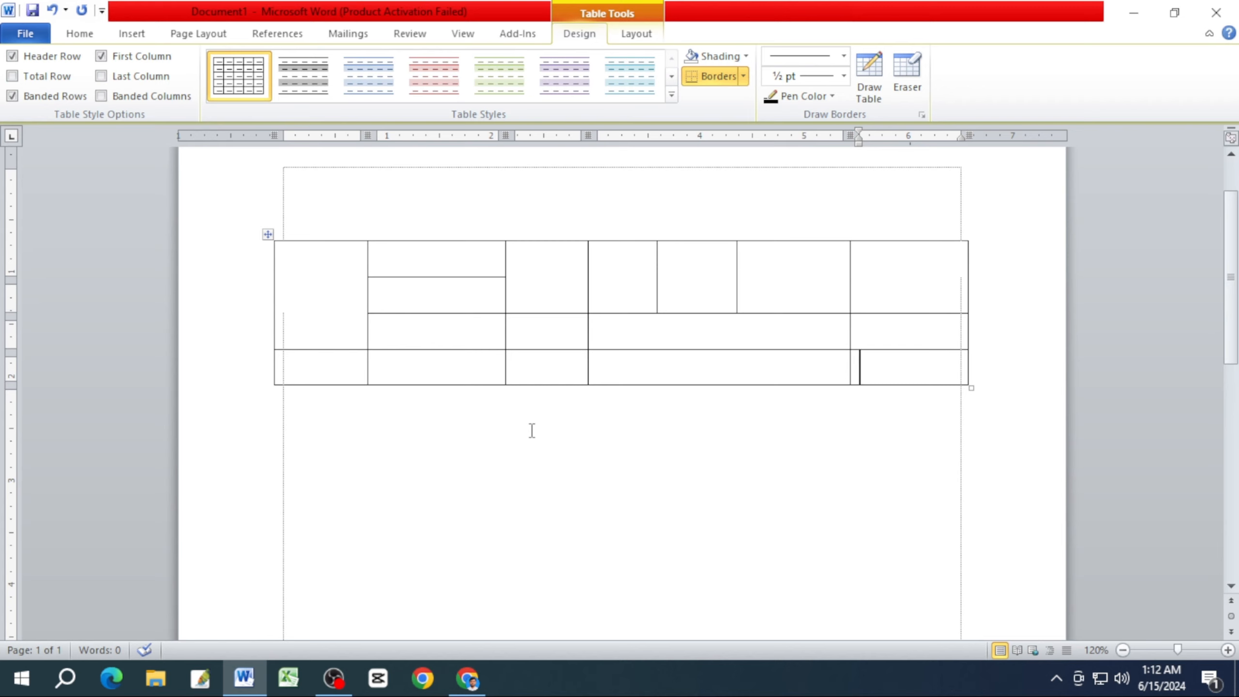
{"action": "key", "text": "Tab"}
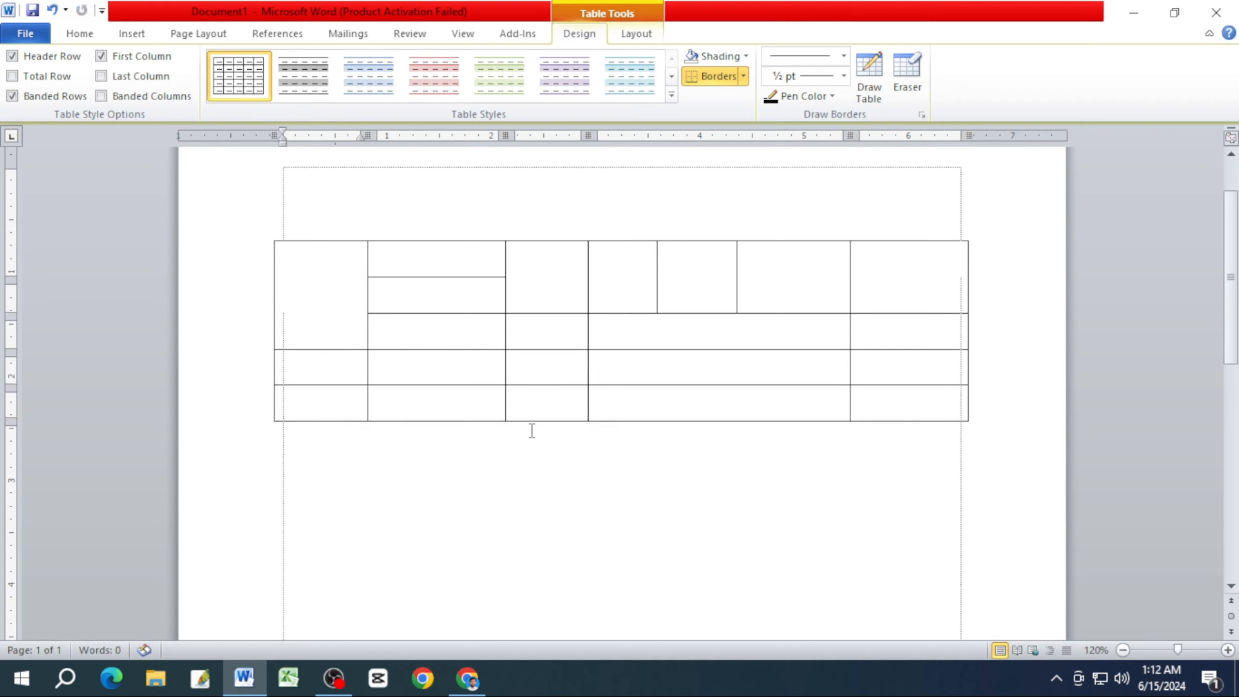
{"action": "key", "text": "Tab"}
{"action": "key", "text": "Tab"}
{"action": "key", "text": "Tab"}
{"action": "key", "text": "Tab"}
{"action": "key", "text": "Tab"}
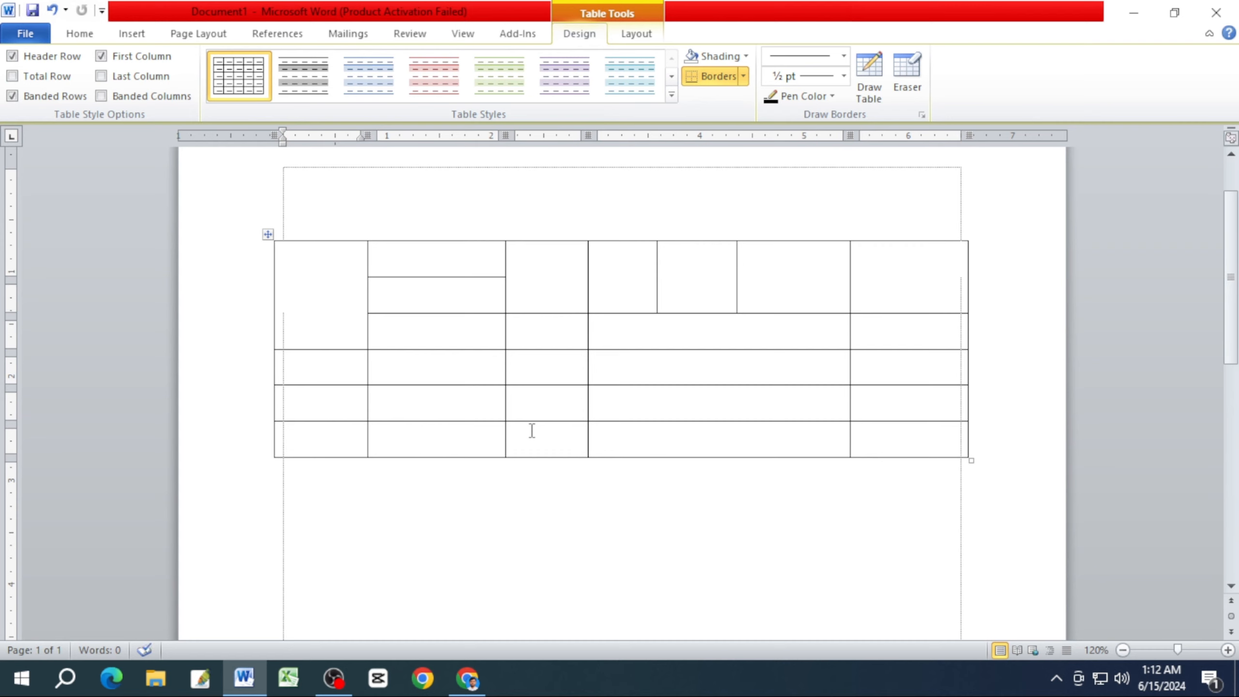
{"action": "key", "text": "Tab"}
{"action": "key", "text": "Tab"}
{"action": "key", "text": "Tab"}
{"action": "key", "text": "Tab"}
{"action": "key", "text": "Tab"}
{"action": "key", "text": "Tab"}
{"action": "key", "text": "Tab"}
{"action": "key", "text": "Tab"}
{"action": "key", "text": "Tab"}
{"action": "key", "text": "Tab"}
{"action": "key", "text": "Tab"}
{"action": "key", "text": "Tab"}
{"action": "key", "text": "Tab"}
{"action": "key", "text": "Tab"}
{"action": "key", "text": "Tab"}
{"action": "key", "text": "Tab"}
{"action": "key", "text": "Tab"}
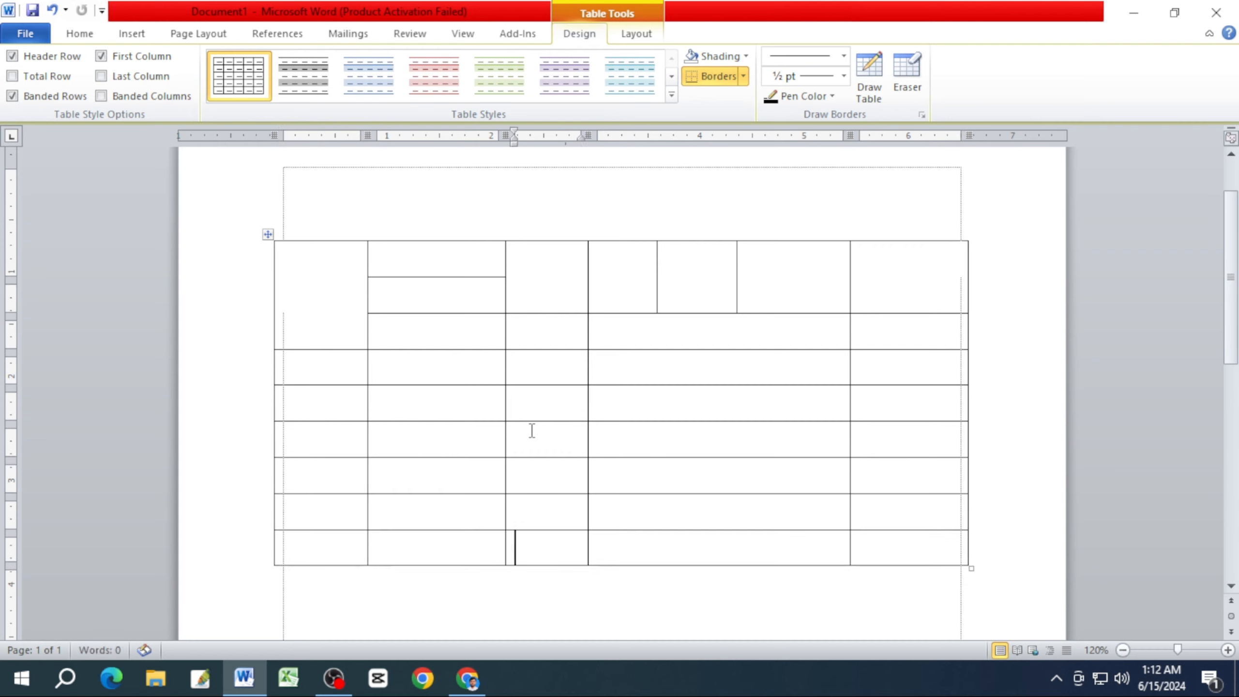
{"action": "key", "text": "Tab"}
{"action": "key", "text": "Tab"}
{"action": "key", "text": "Tab"}
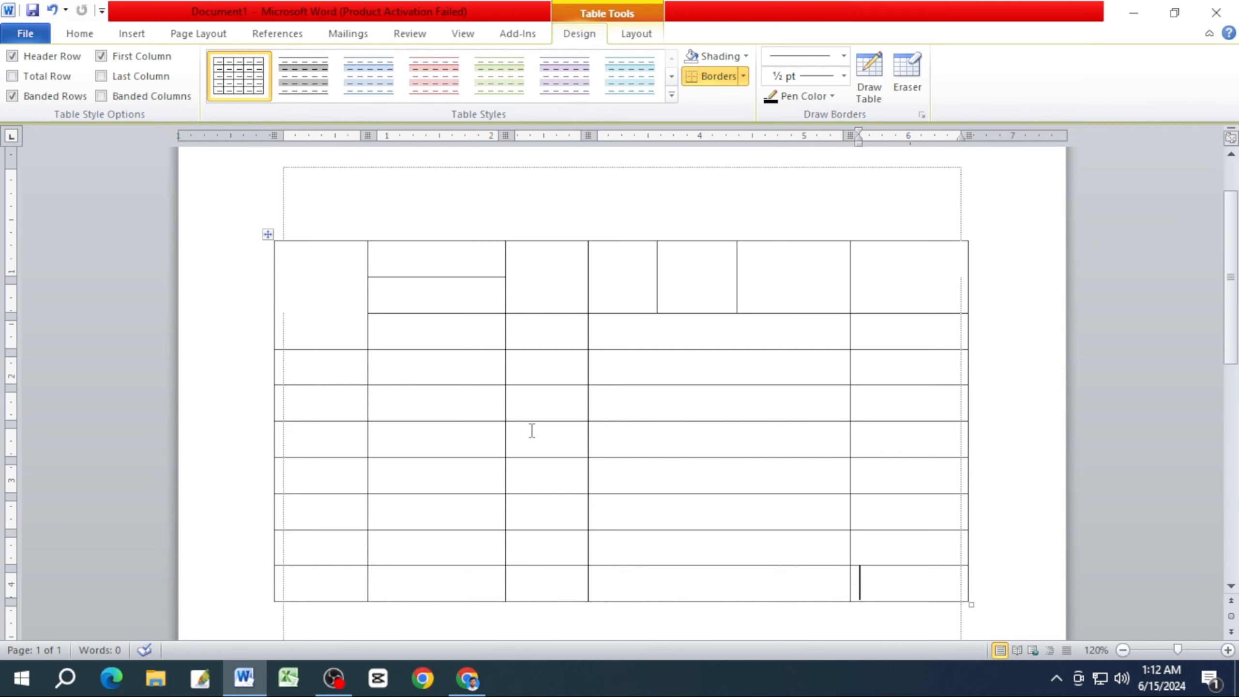
Delete the last two rows of the table.
{"action": "scroll", "coordinate": [532, 431], "scroll_direction": "down", "scroll_amount": 1}
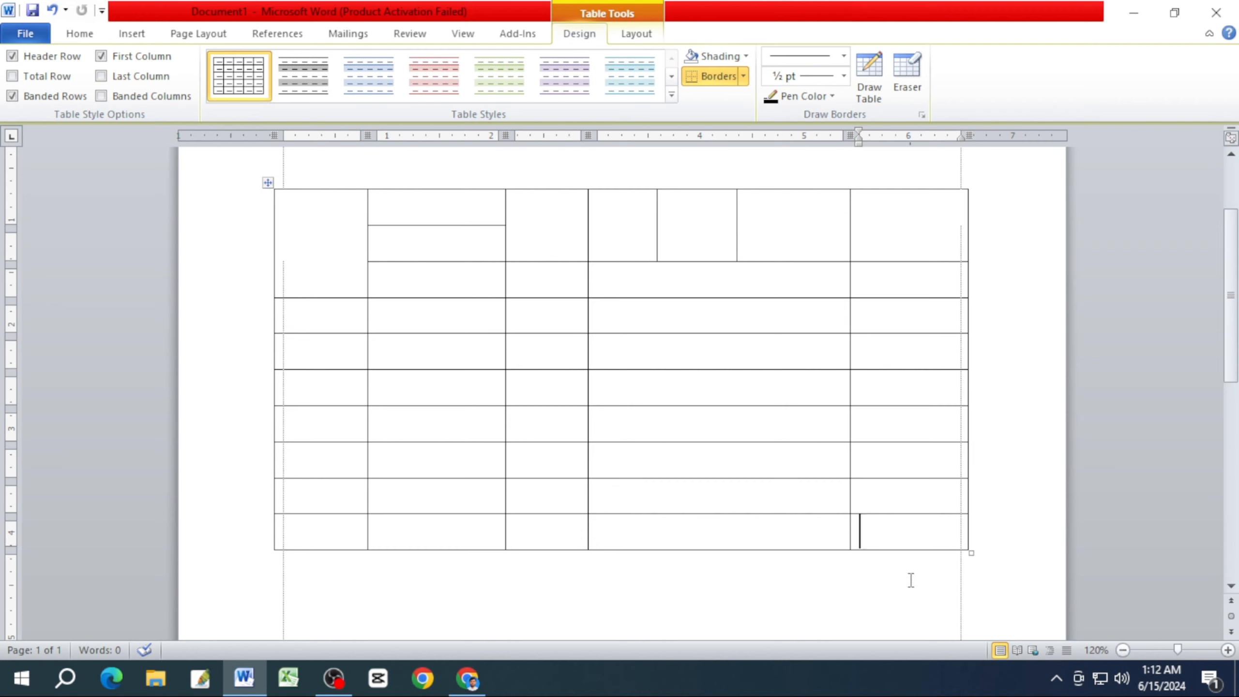
{"action": "left_click_drag", "start_coordinate": [927, 589], "coordinate": [455, 491]}
{"action": "left_click_drag", "start_coordinate": [368, 489], "coordinate": [324, 496]}
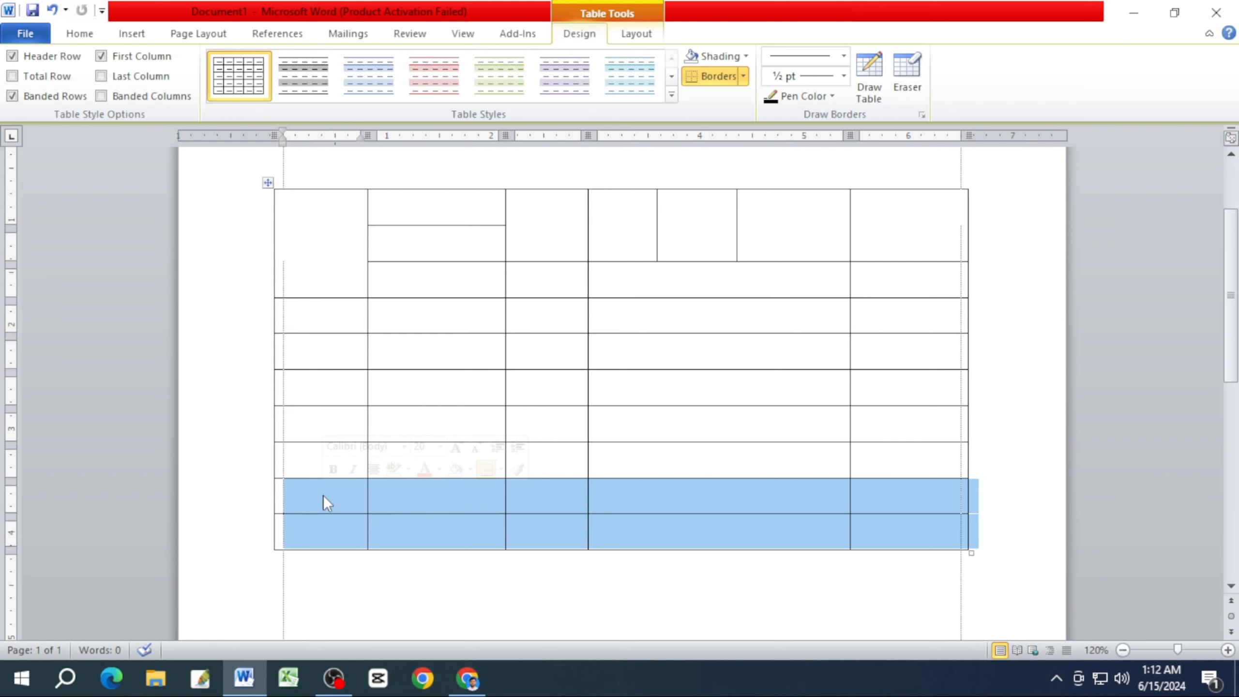
{"action": "key", "text": "BackSpace"}
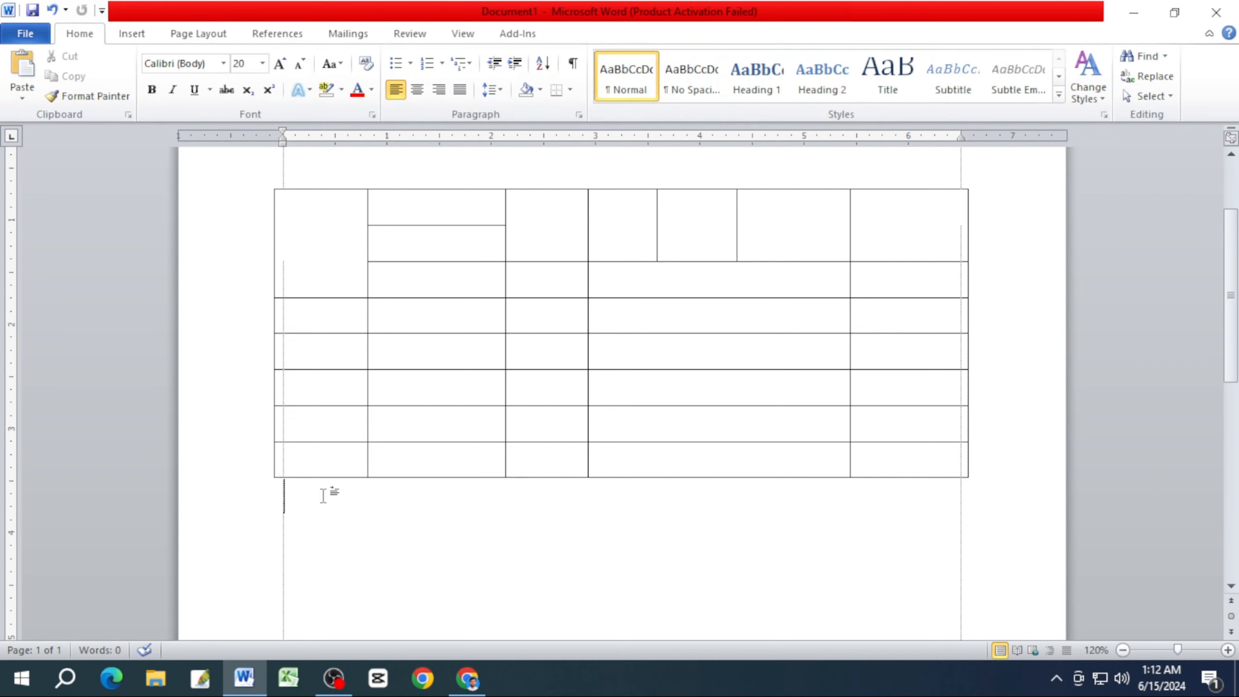
{"action": "scroll", "coordinate": [323, 495], "scroll_direction": "up", "scroll_amount": 2}
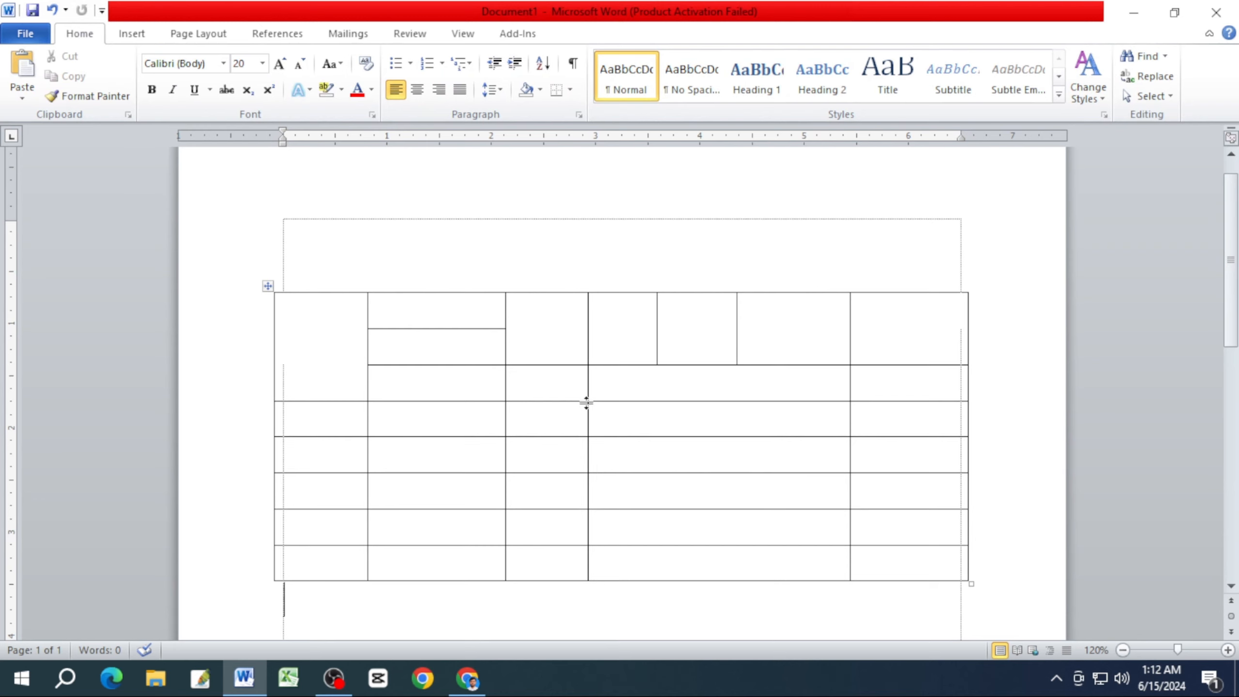
{"action": "scroll", "coordinate": [586, 403], "scroll_direction": "down", "scroll_amount": 2}
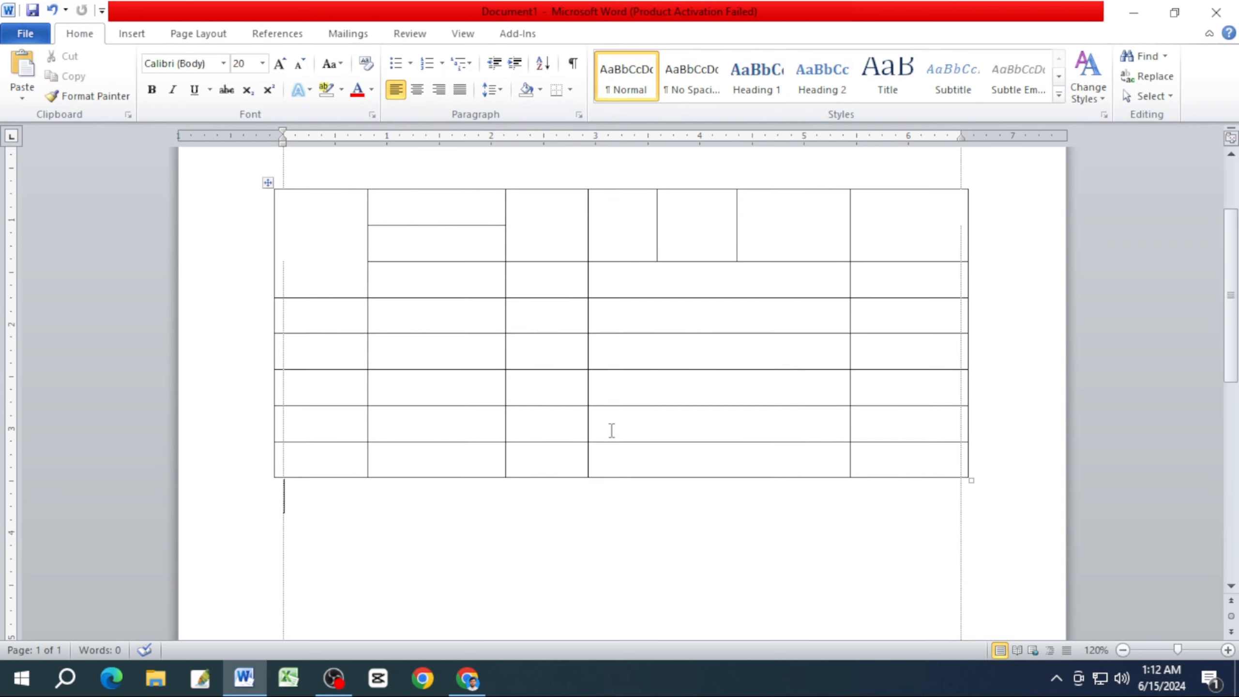
{"action": "scroll", "coordinate": [697, 423], "scroll_direction": "up", "scroll_amount": 1}
{"action": "left_click", "coordinate": [490, 335]}
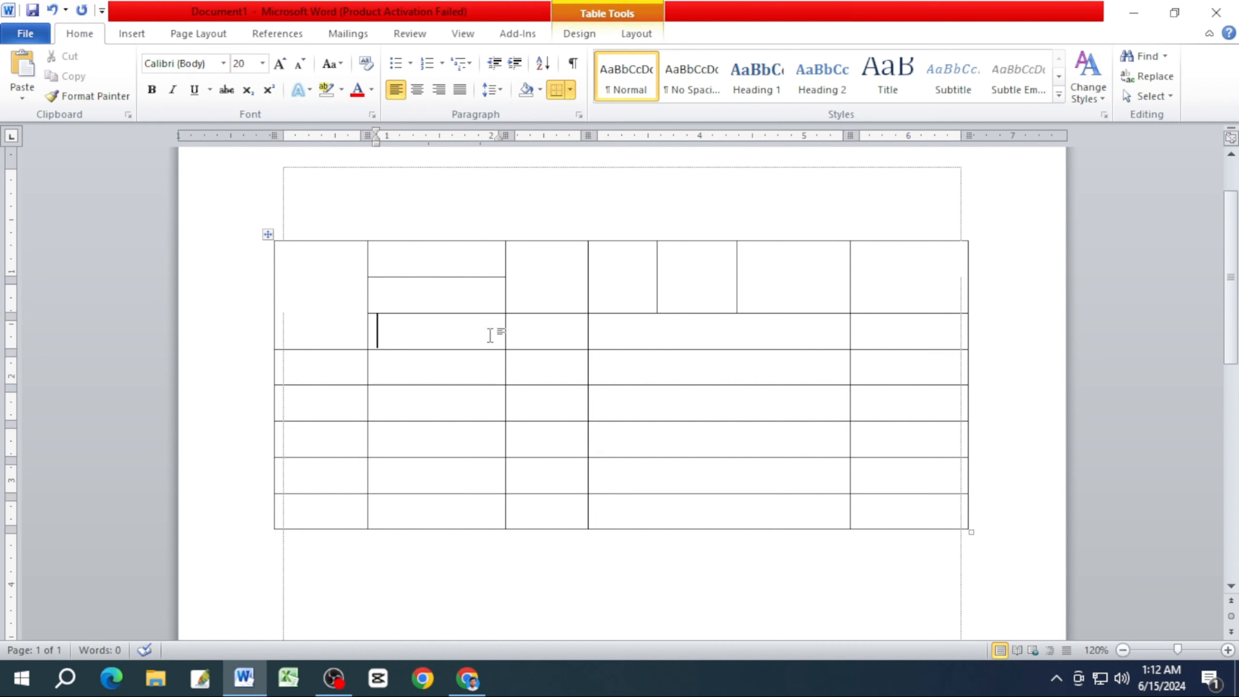
{"action": "left_click", "coordinate": [567, 342]}
{"action": "left_click", "coordinate": [633, 341]}
Enter আমার in SutonnyMJ font in the first-column cell directly below the tall merged cell.
{"action": "left_click", "coordinate": [335, 371]}
{"action": "type", "text": "ु"}
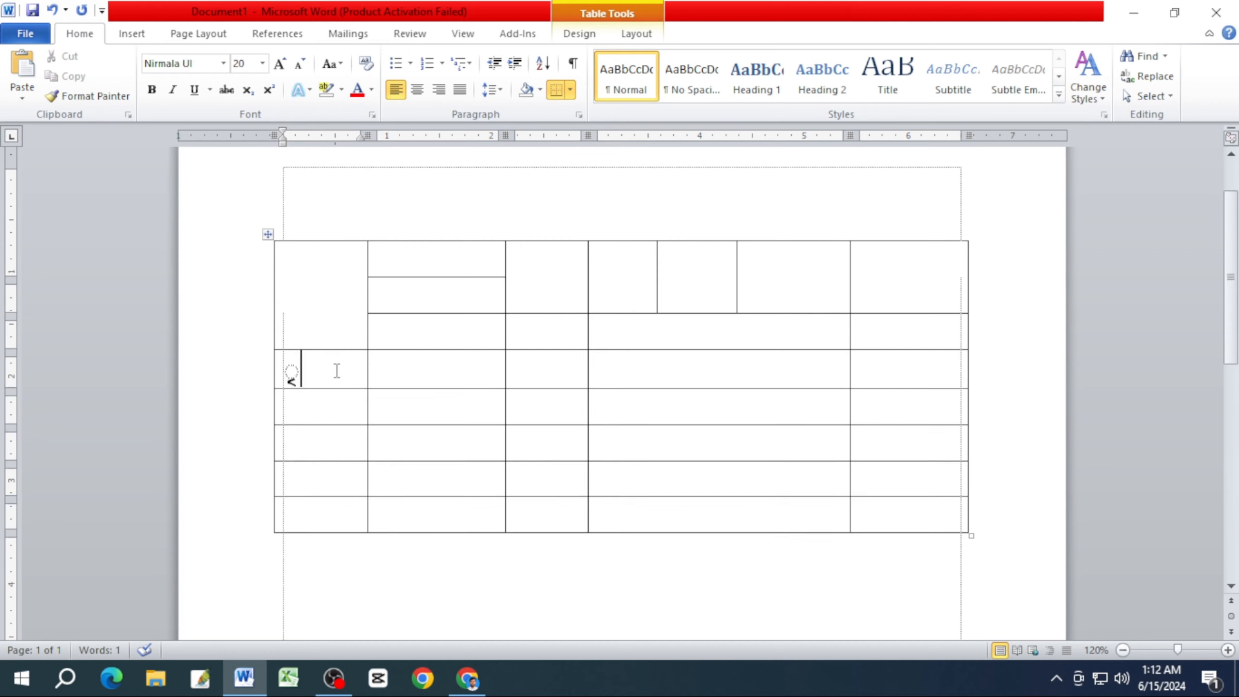
{"action": "key", "text": "BackSpace"}
{"action": "left_click", "coordinate": [223, 63]}
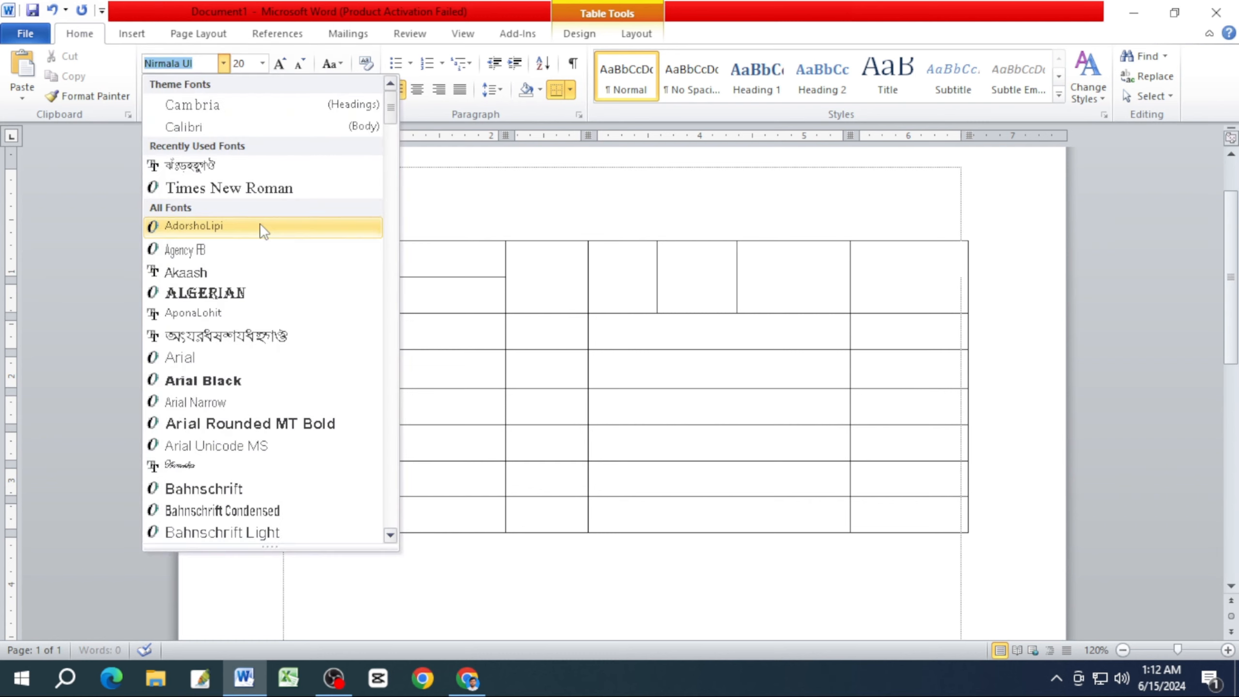
{"action": "left_click", "coordinate": [244, 166]}
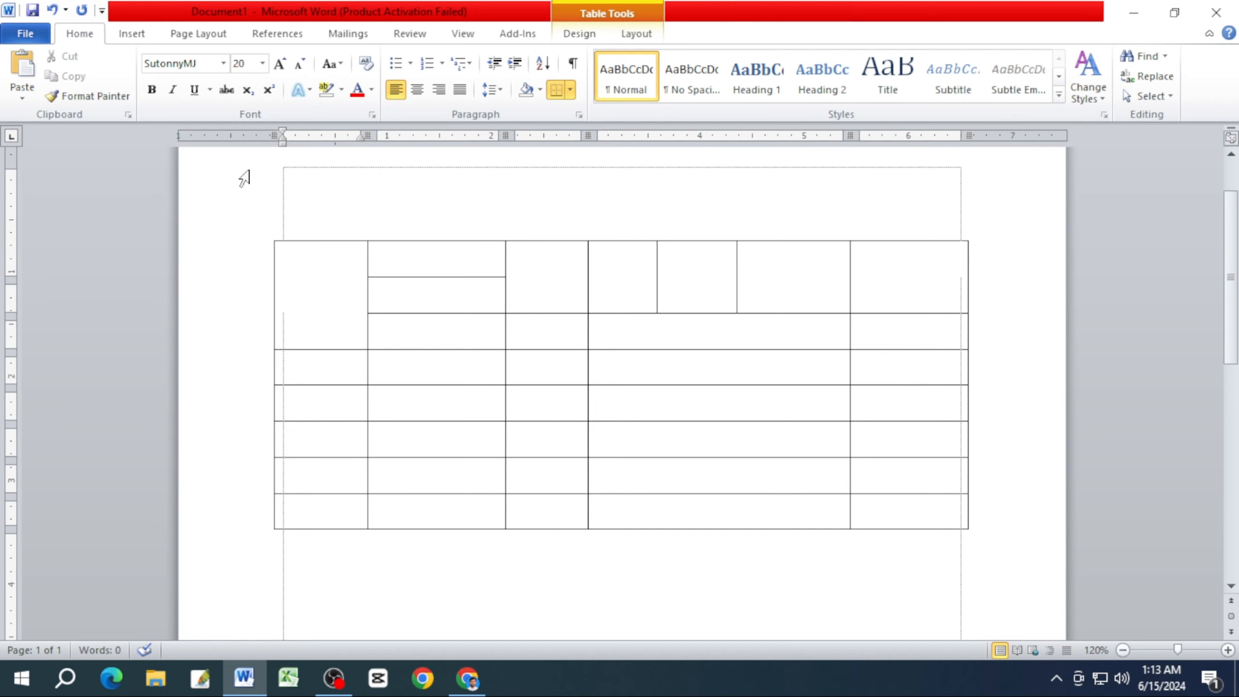
{"action": "type", "text": "আমার"}
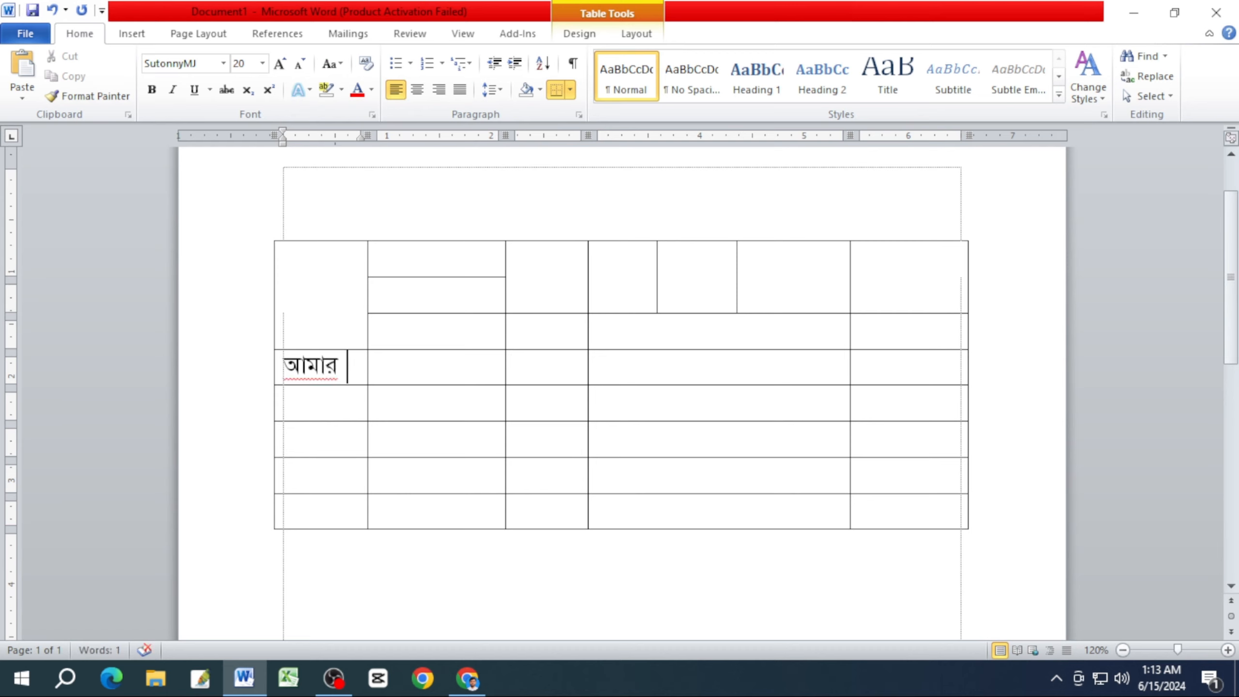
{"action": "left_click", "coordinate": [414, 368]}
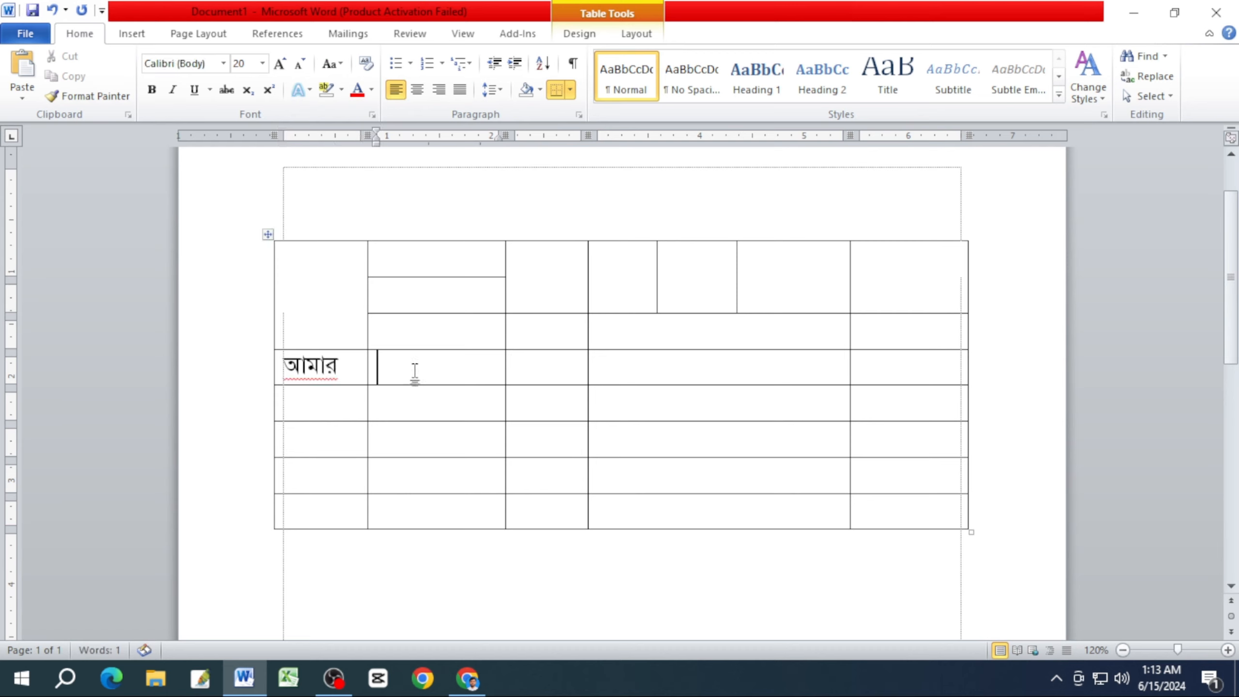
{"action": "type", "text": ",,WV"}
{"action": "key", "text": "BackSpace"}
{"action": "key", "text": "BackSpace"}
{"action": "key", "text": "BackSpace"}
{"action": "key", "text": "BackSpace"}
Set the font of the wide empty cell two rows below the আমার row to SutonnyMJ.
{"action": "left_click", "coordinate": [604, 428]}
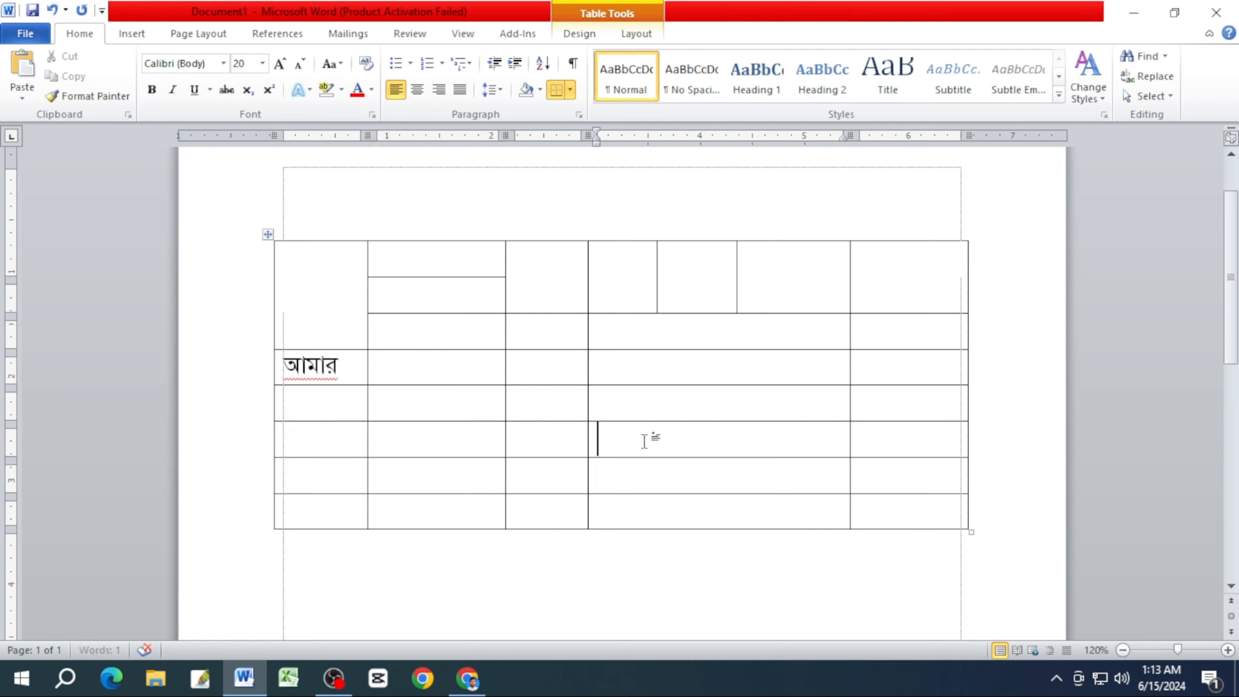
{"action": "type", "text": "eev&"}
{"action": "key", "text": "BackSpace"}
{"action": "key", "text": "BackSpace"}
{"action": "key", "text": "BackSpace"}
{"action": "key", "text": "BackSpace"}
{"action": "left_click", "coordinate": [223, 65]}
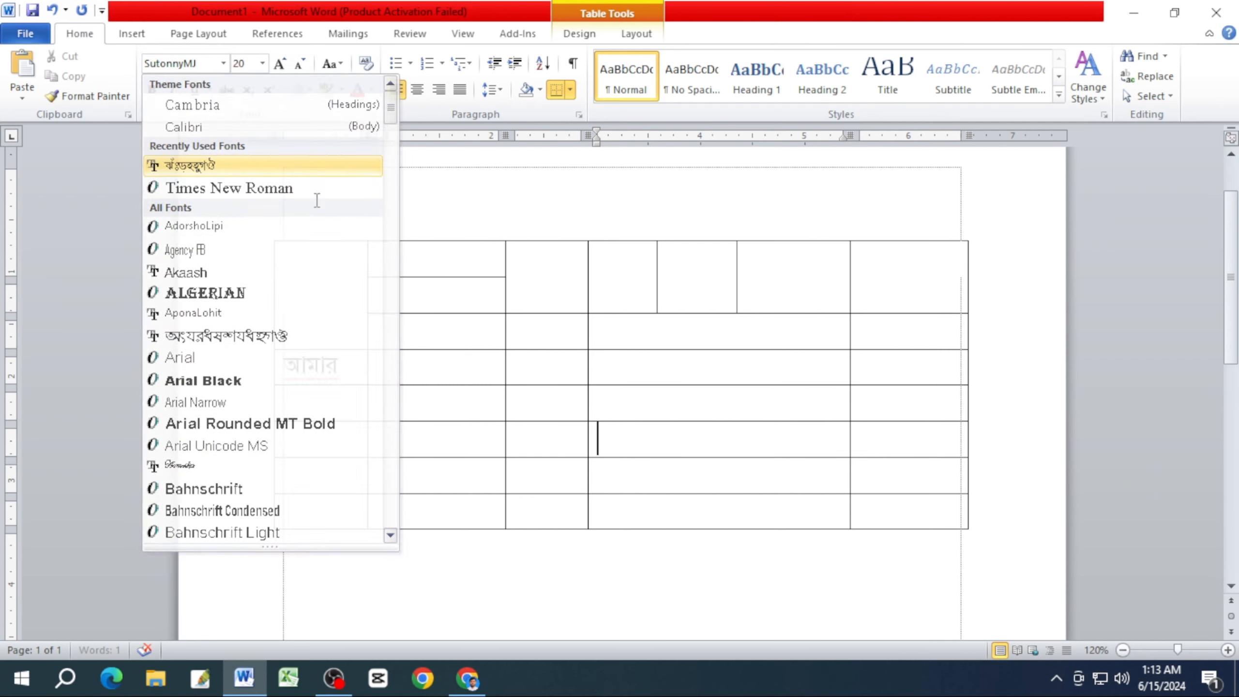
{"action": "left_click", "coordinate": [204, 165]}
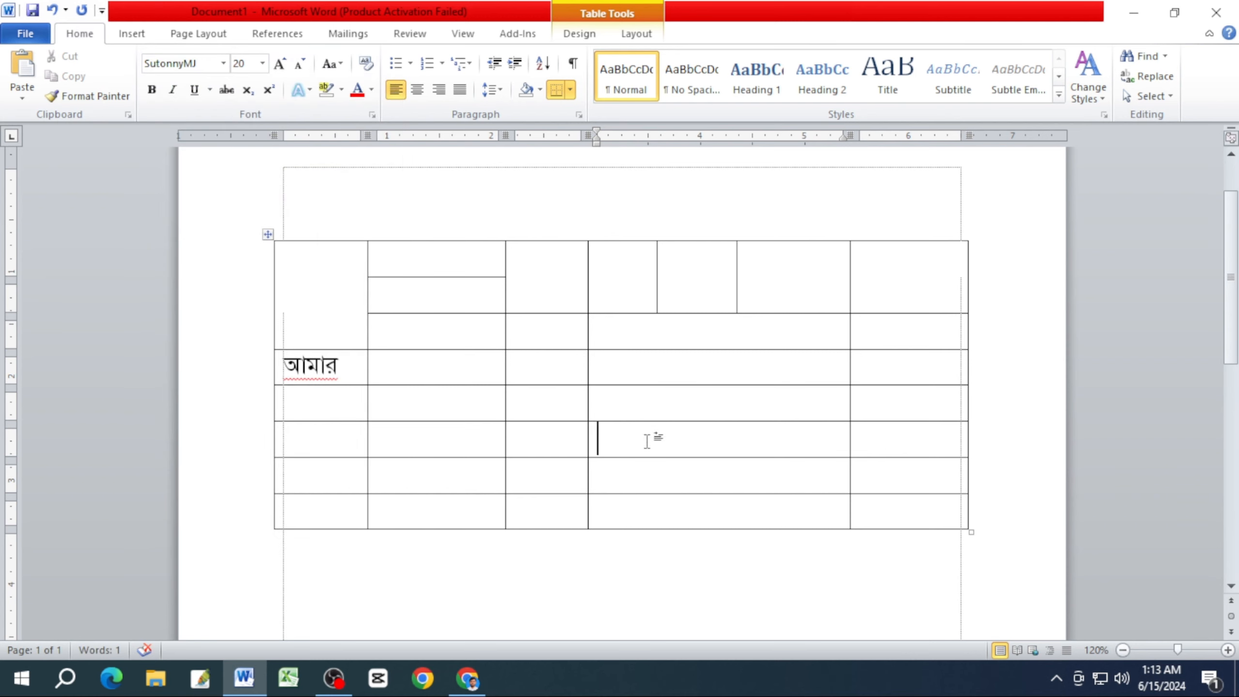
{"action": "left_click", "coordinate": [720, 368]}
Set the font of the entire table to SutonnyMJ.
{"action": "left_click", "coordinate": [267, 234]}
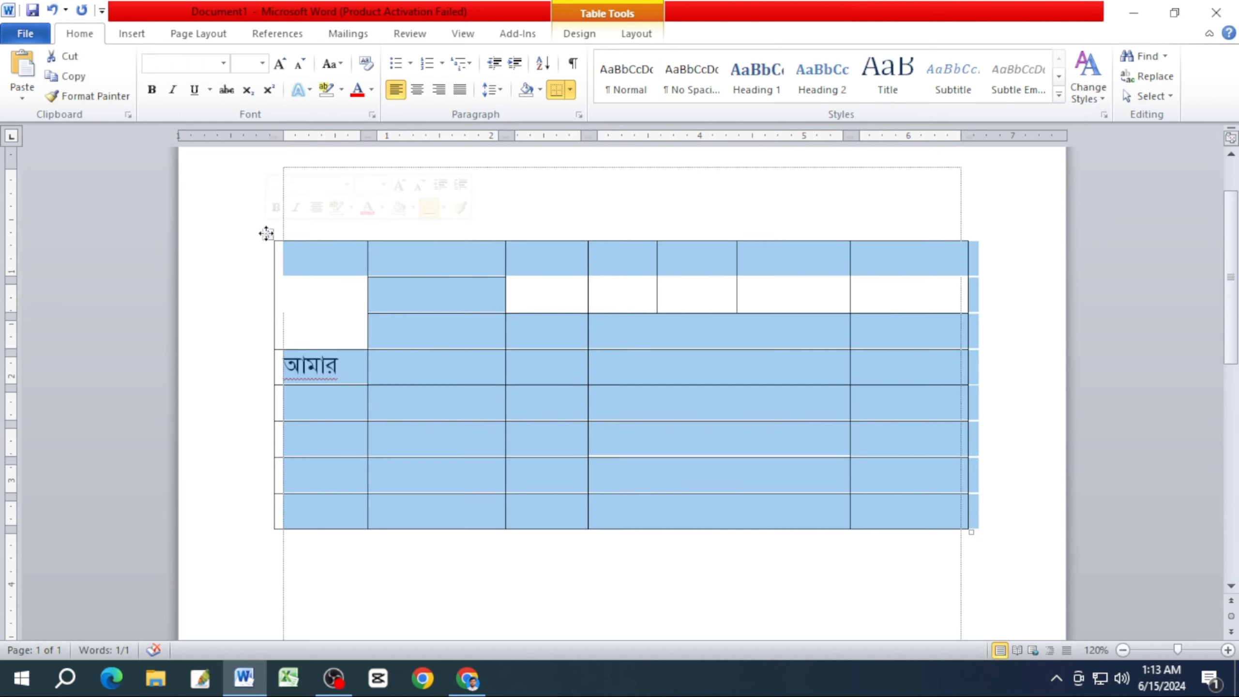
{"action": "left_click", "coordinate": [222, 64]}
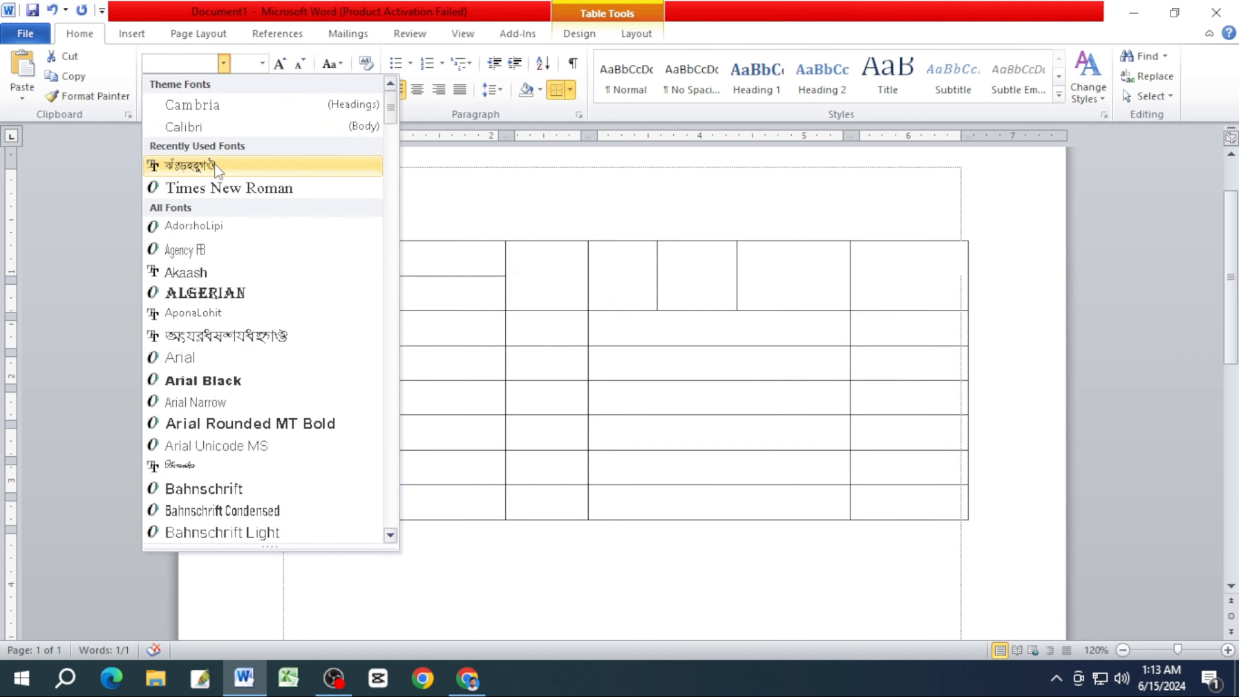
{"action": "left_click", "coordinate": [215, 167]}
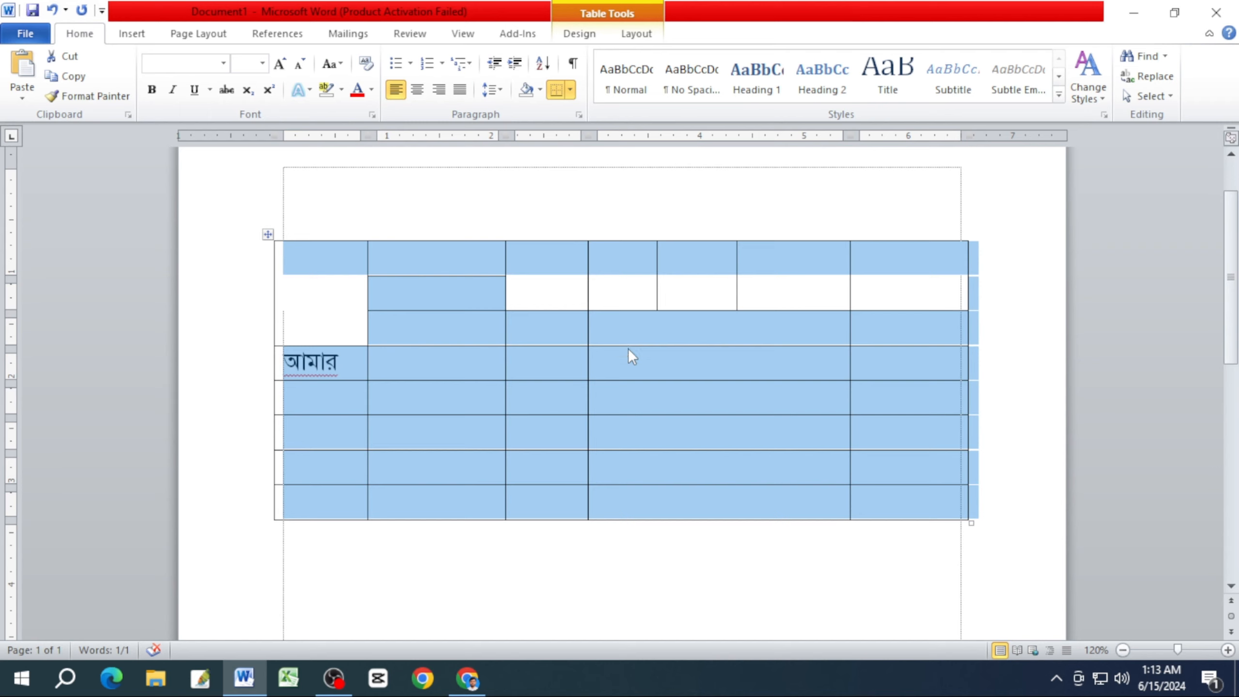
{"action": "left_click", "coordinate": [629, 361]}
{"action": "type", "text": "মভ"}
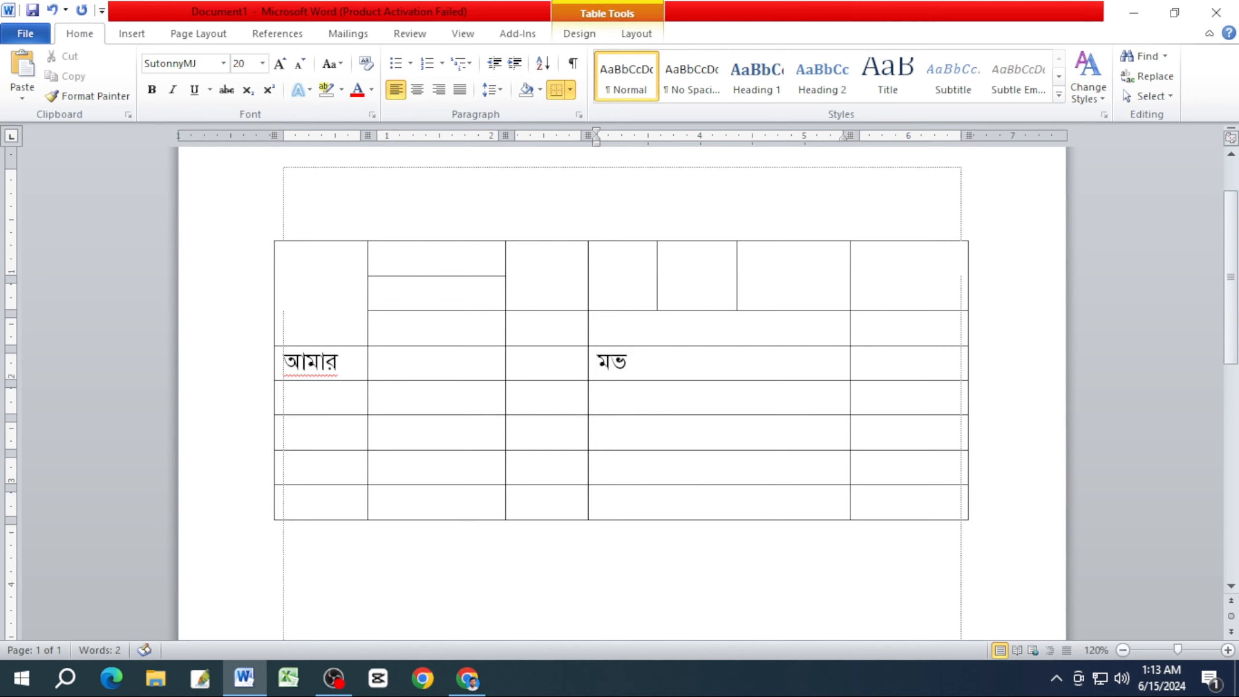
{"action": "key", "text": "BackSpace"}
{"action": "key", "text": "BackSpace"}
{"action": "type", "text": "সস"}
{"action": "key", "text": "BackSpace"}
{"action": "key", "text": "BackSpace"}
Enter যময in the wide cell one row below the আমার row, and শশ in the wide bottom-row cell and the last column's top cell.
{"action": "left_click", "coordinate": [669, 393]}
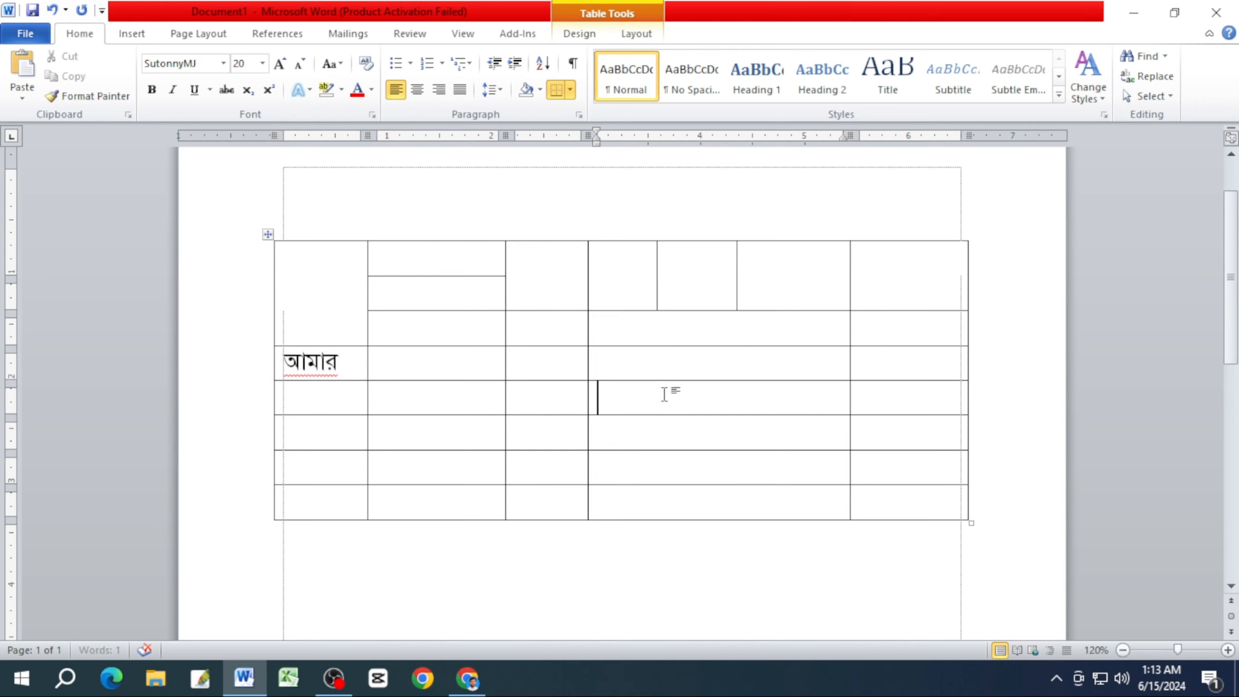
{"action": "type", "text": "যময"}
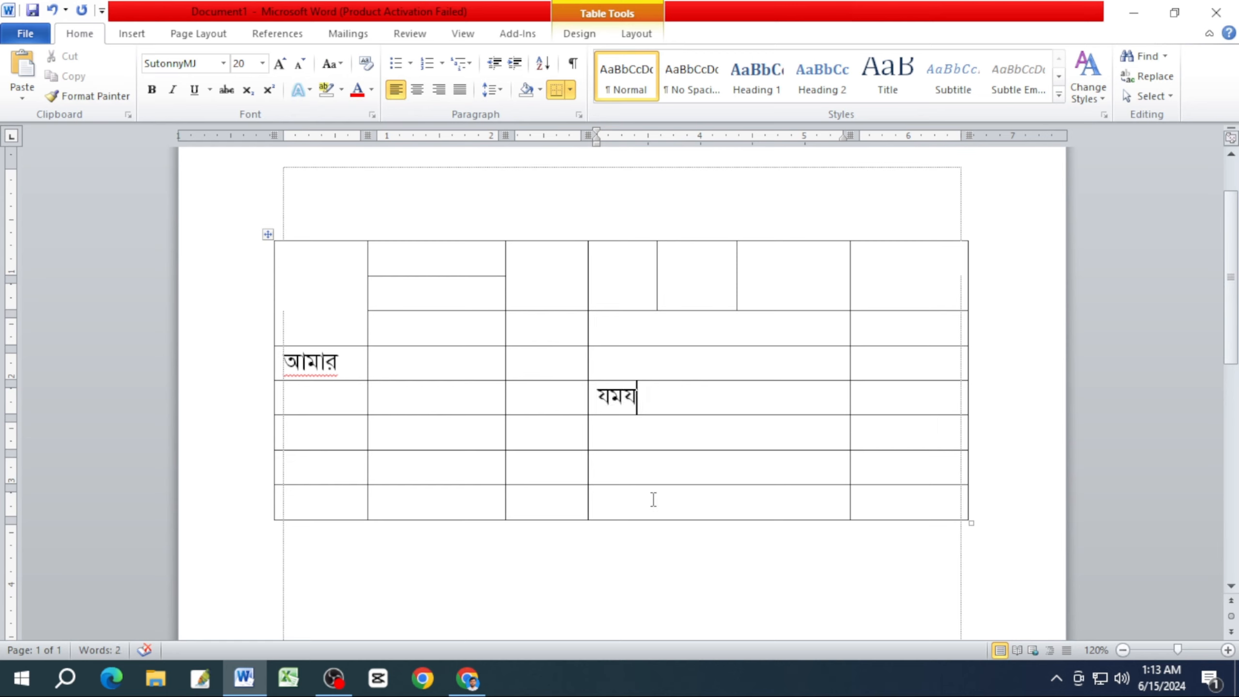
{"action": "left_click", "coordinate": [652, 498]}
{"action": "type", "text": "শশ"}
{"action": "left_click", "coordinate": [888, 276]}
{"action": "type", "text": "শশ"}
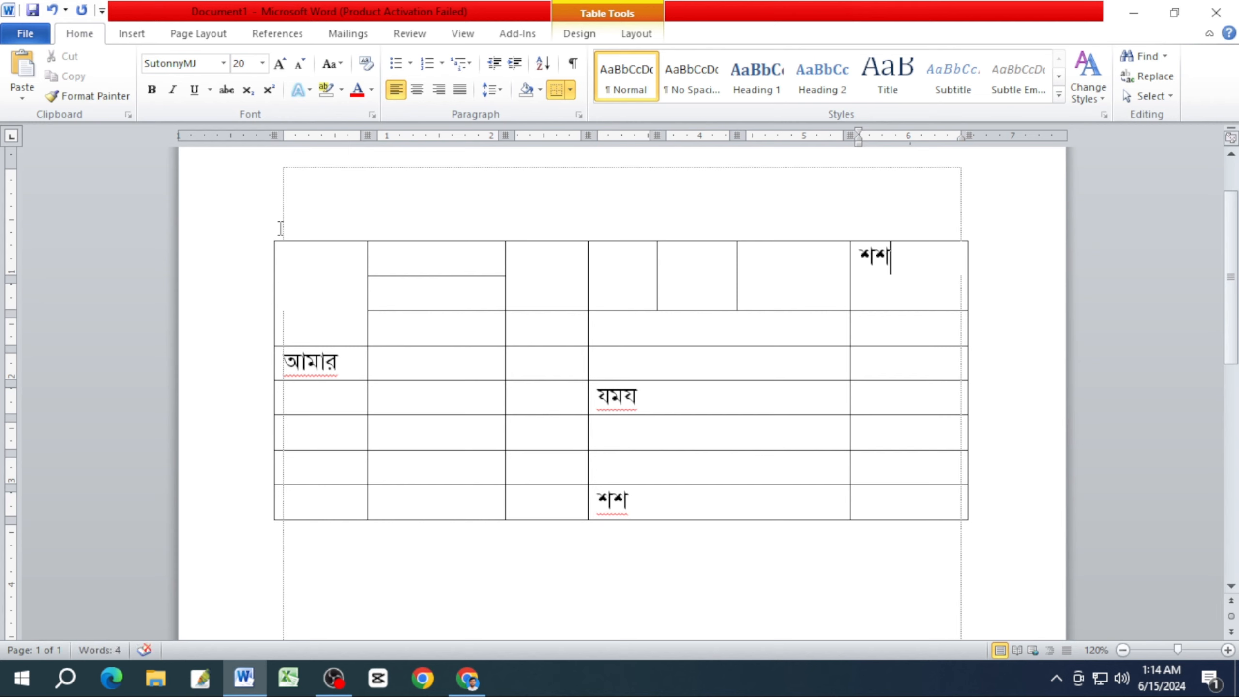
Set the font of the entire table to Times New Roman.
{"action": "left_click", "coordinate": [267, 236]}
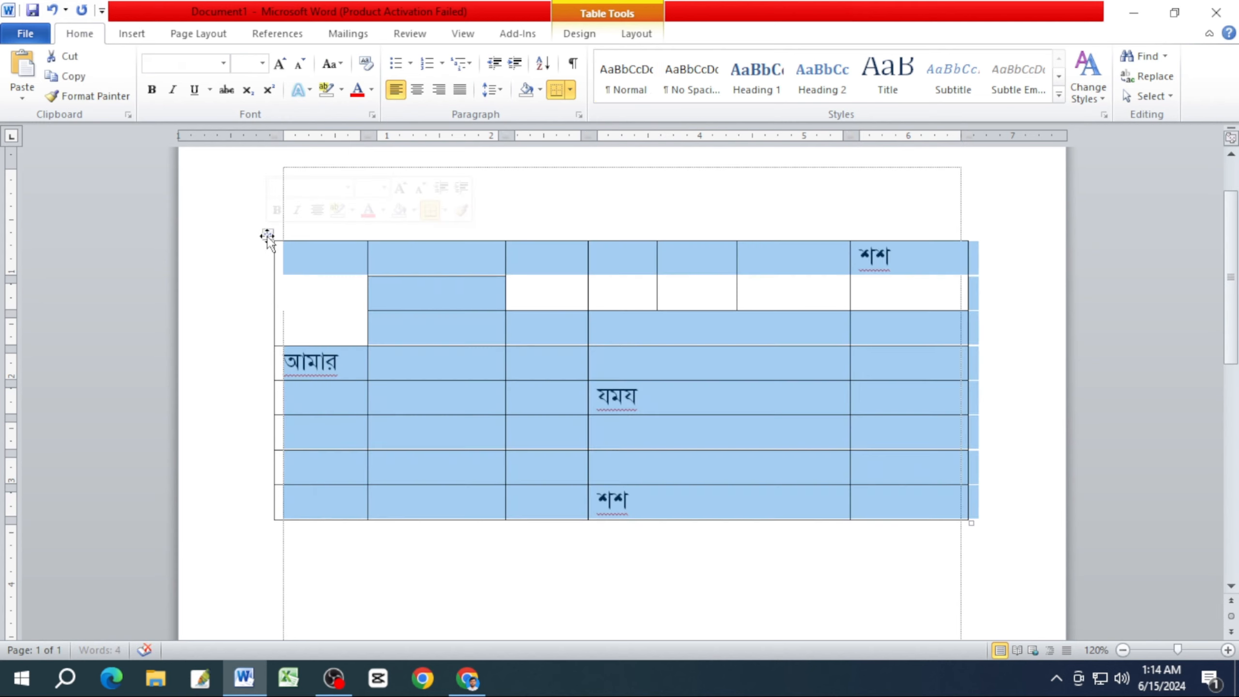
{"action": "left_click", "coordinate": [224, 65]}
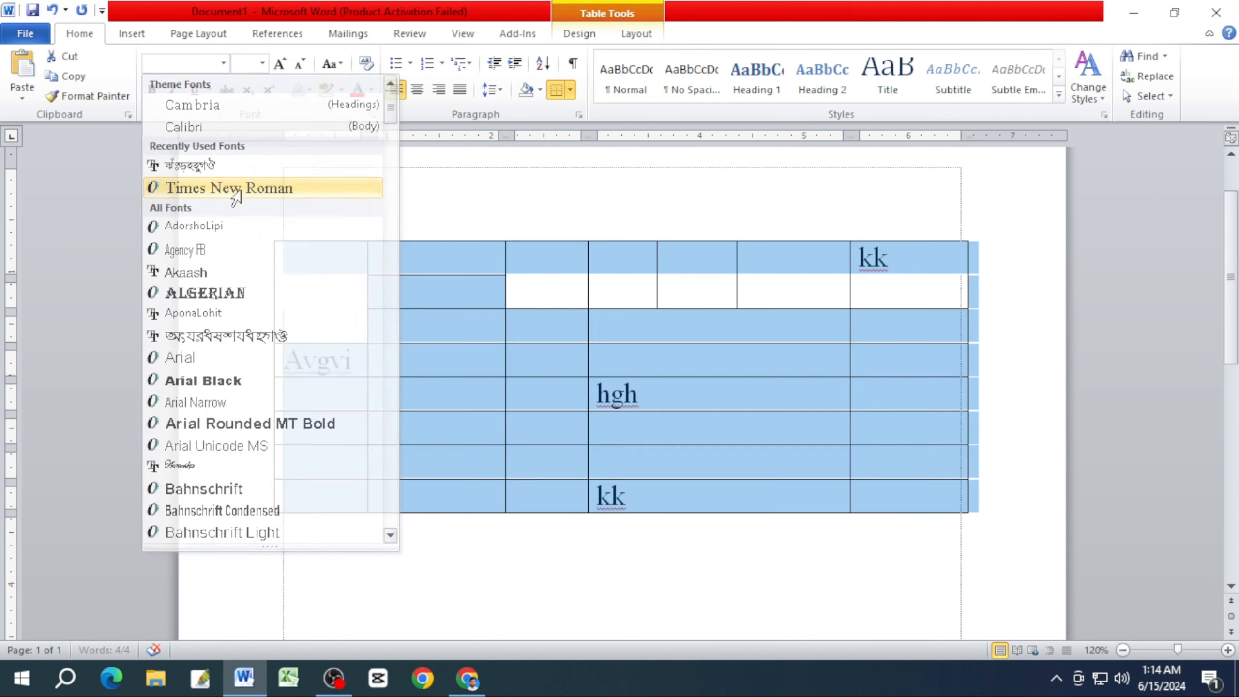
{"action": "left_click", "coordinate": [230, 188]}
{"action": "left_click", "coordinate": [678, 361]}
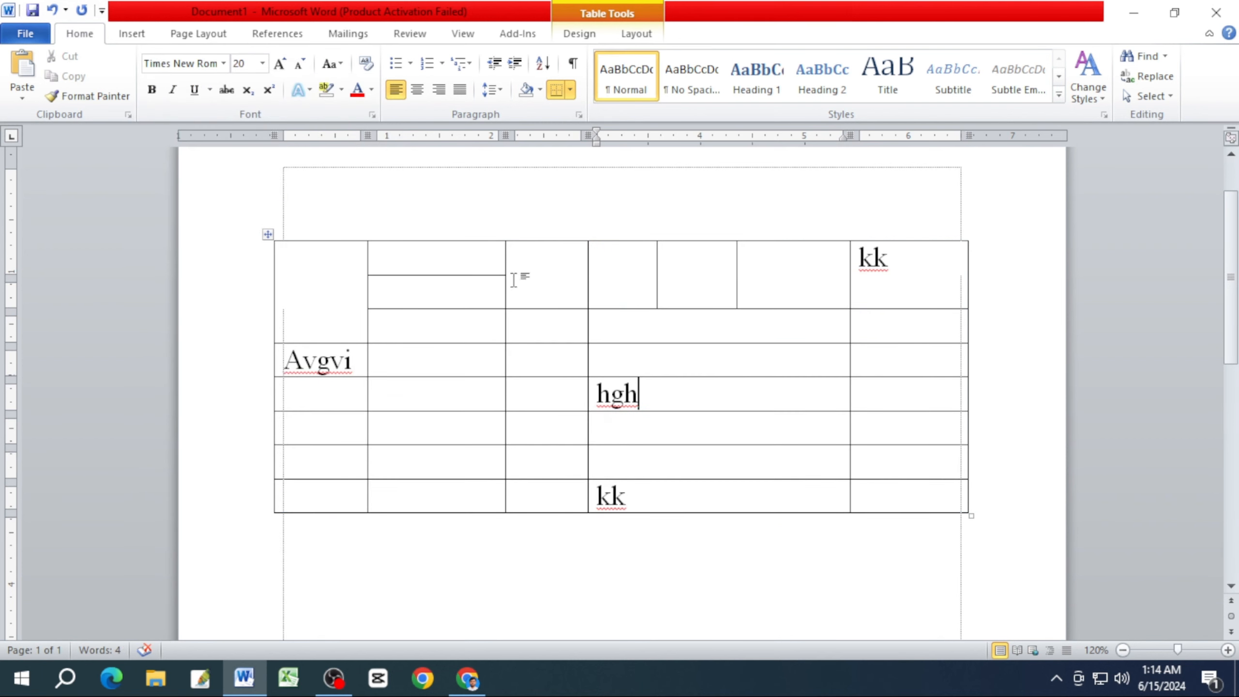
Enter ll in the second column's top cell and in the last cell of the bottom row.
{"action": "left_click", "coordinate": [470, 261]}
{"action": "type", "text": "ll"}
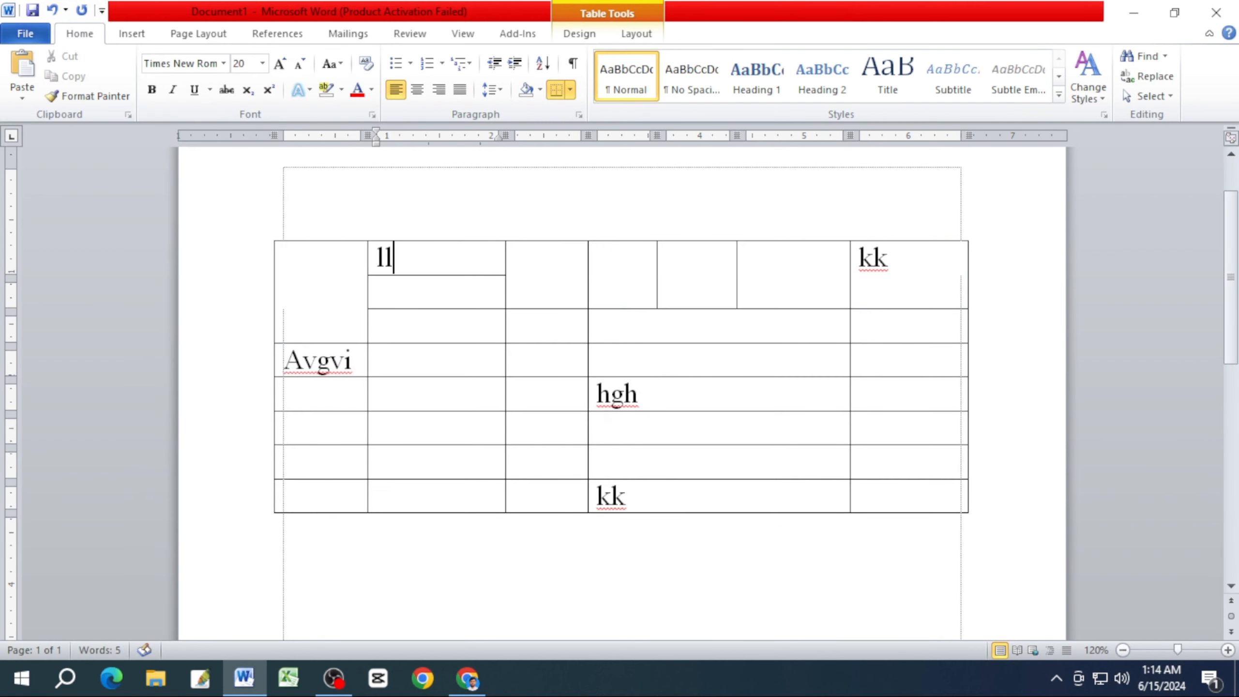
{"action": "left_click", "coordinate": [903, 498]}
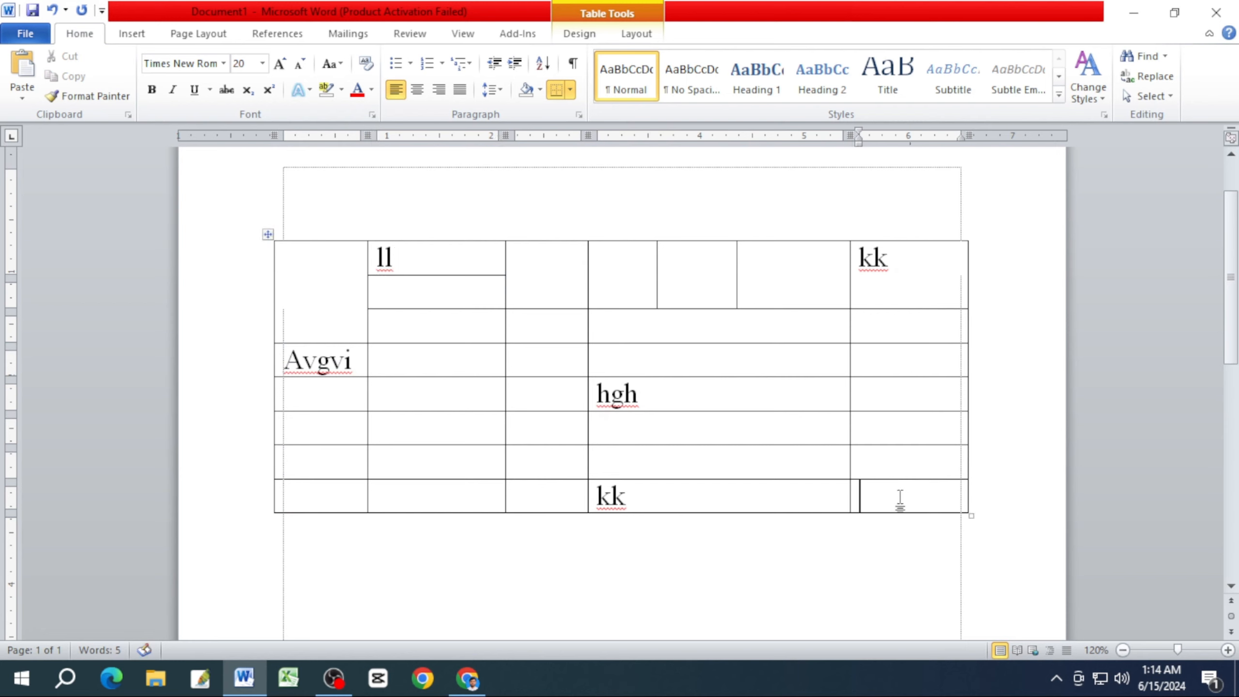
{"action": "type", "text": "ll"}
Try deleting the whole table with its contents, and undo the deletion.
{"action": "left_click_drag", "start_coordinate": [921, 498], "coordinate": [304, 252]}
{"action": "key", "text": "BackSpace"}
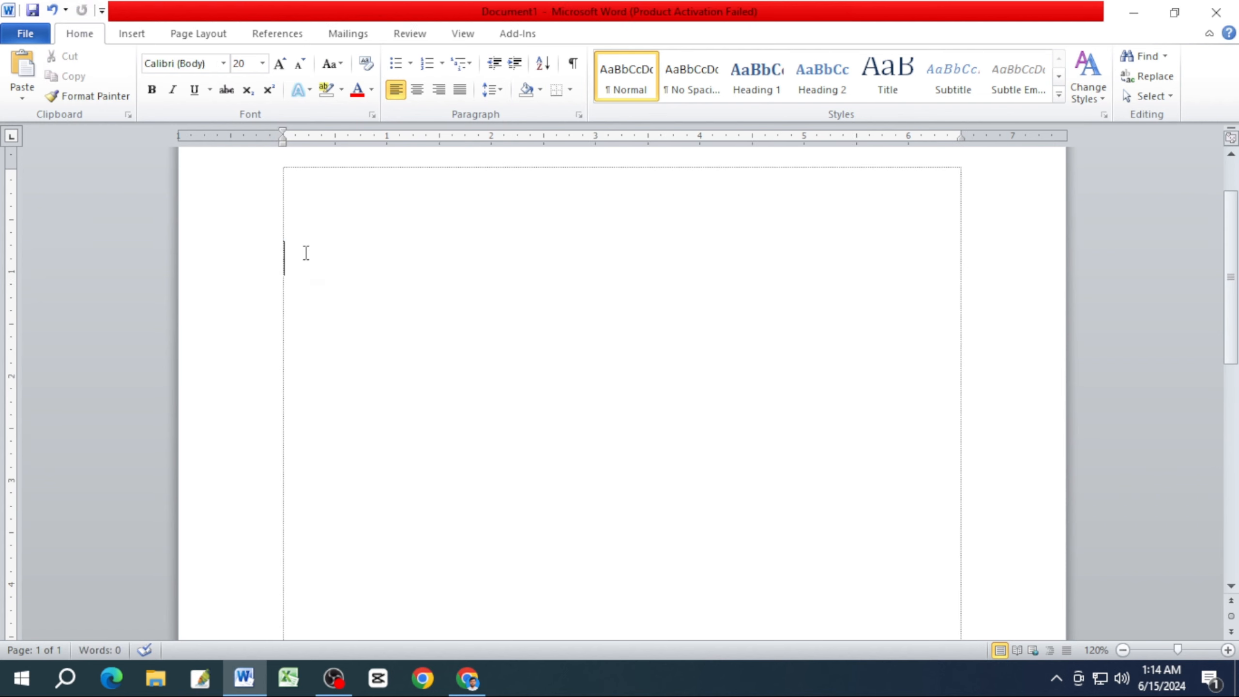
{"action": "key", "text": "ctrl+z"}
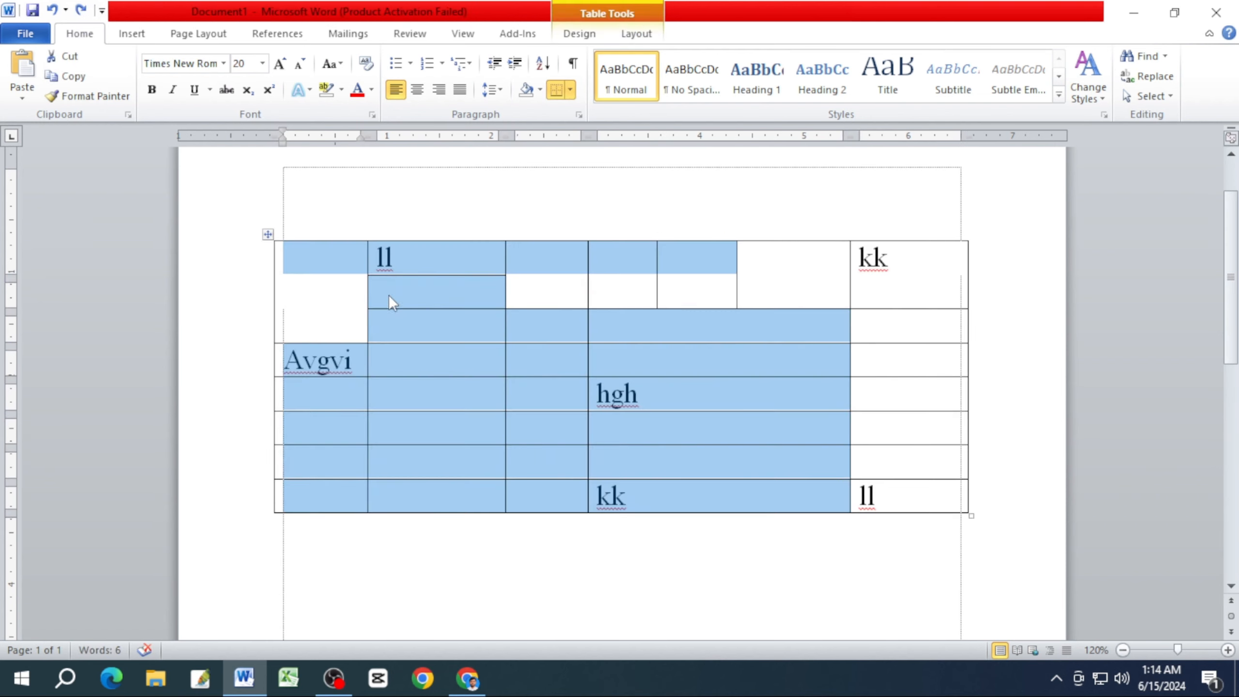
{"action": "left_click", "coordinate": [394, 317]}
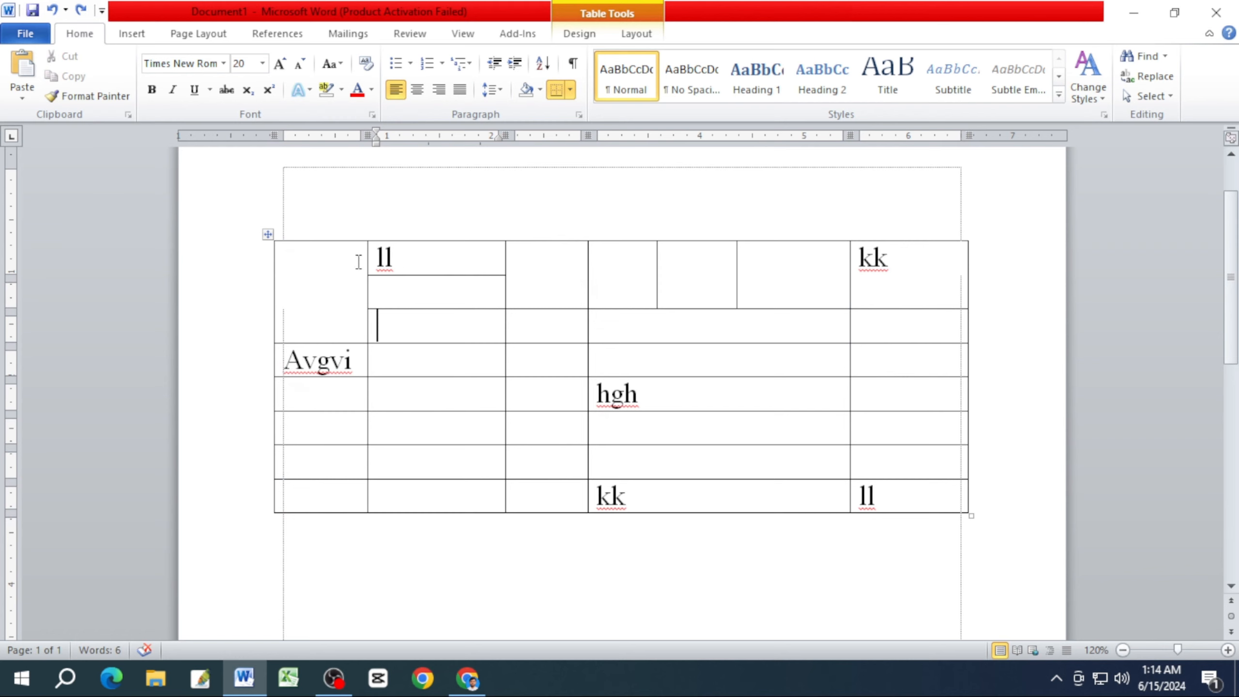
Try clearing the text from all table cells while keeping the grid, and undo it.
{"action": "left_click_drag", "start_coordinate": [359, 262], "coordinate": [853, 290]}
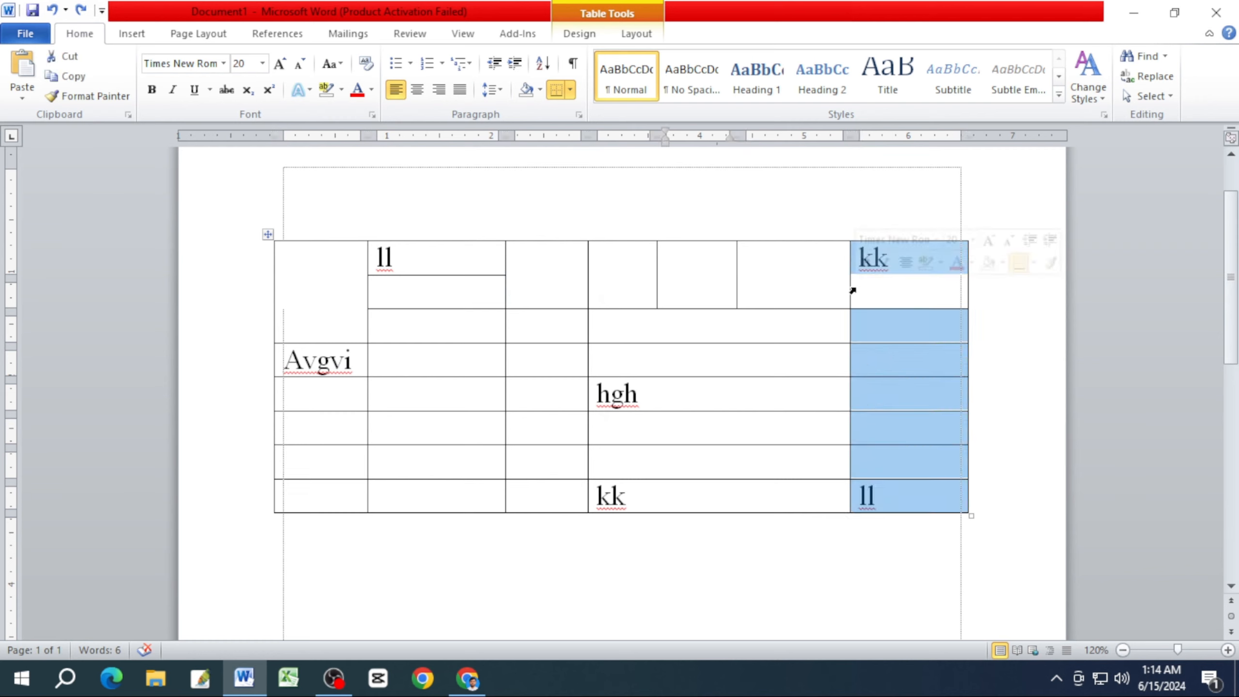
{"action": "left_click", "coordinate": [517, 323]}
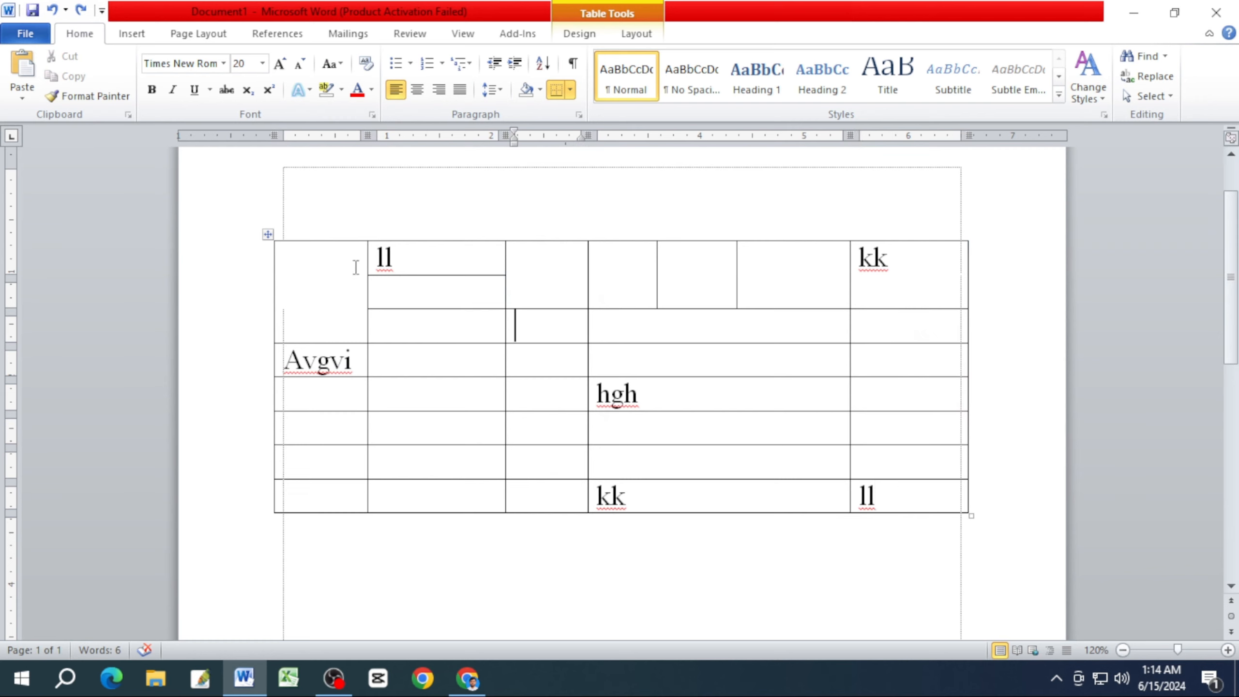
{"action": "left_click_drag", "start_coordinate": [356, 268], "coordinate": [888, 495]}
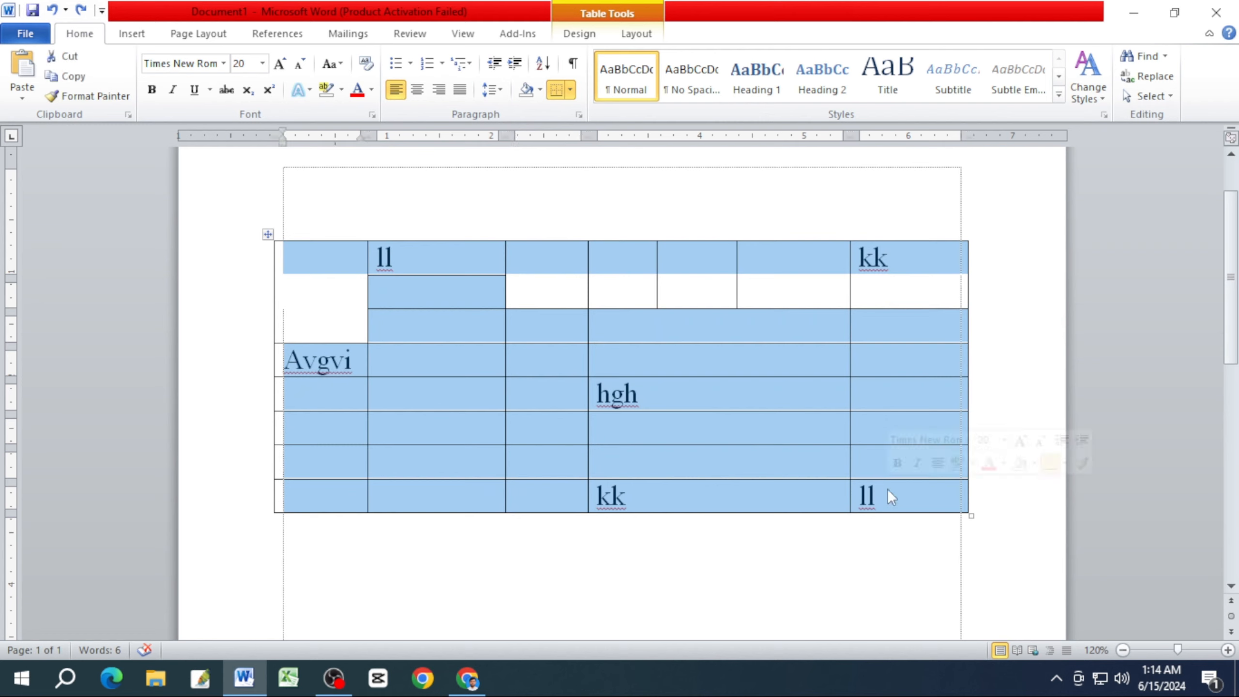
{"action": "key", "text": "ctrl+x"}
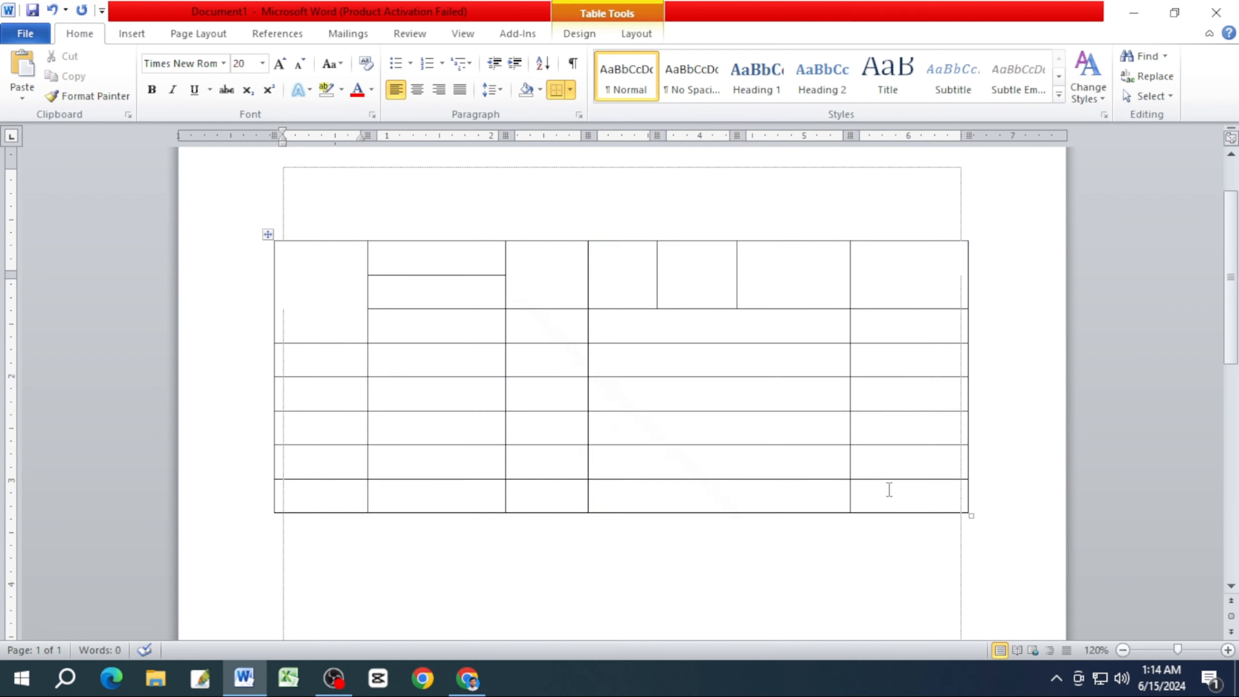
{"action": "key", "text": "ctrl+z"}
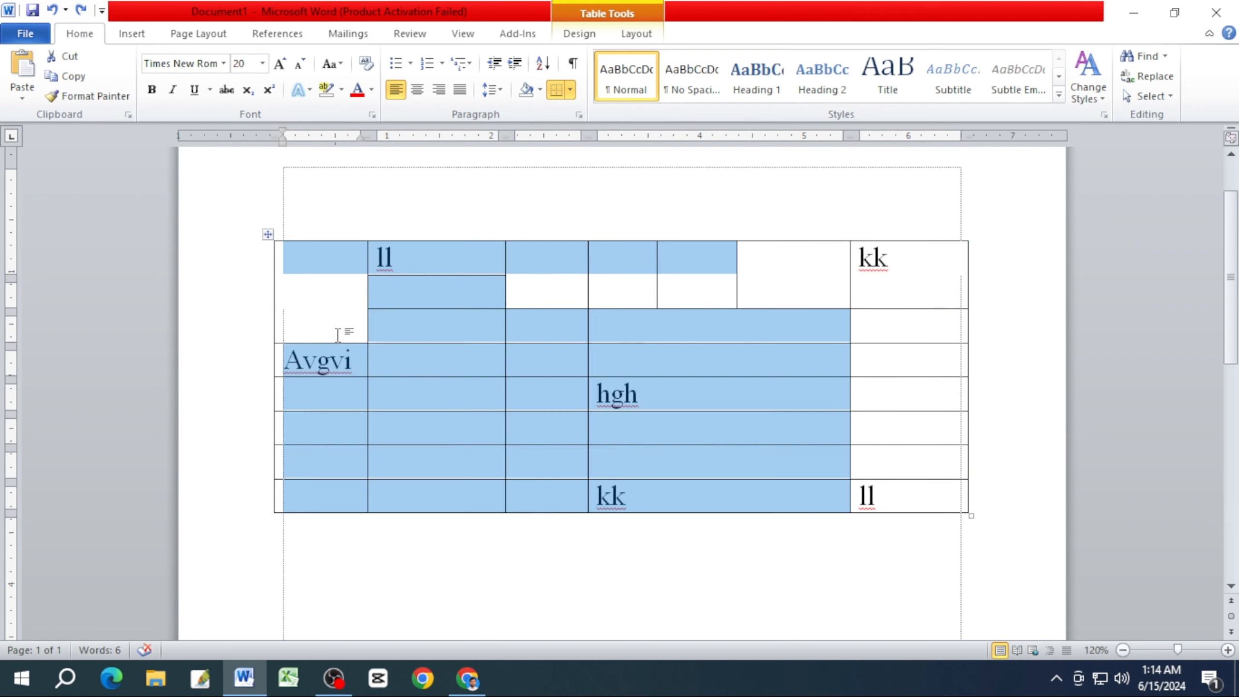
Try deleting the selected block of cells outside the last column, and undo the deletion.
{"action": "key", "text": "BackSpace"}
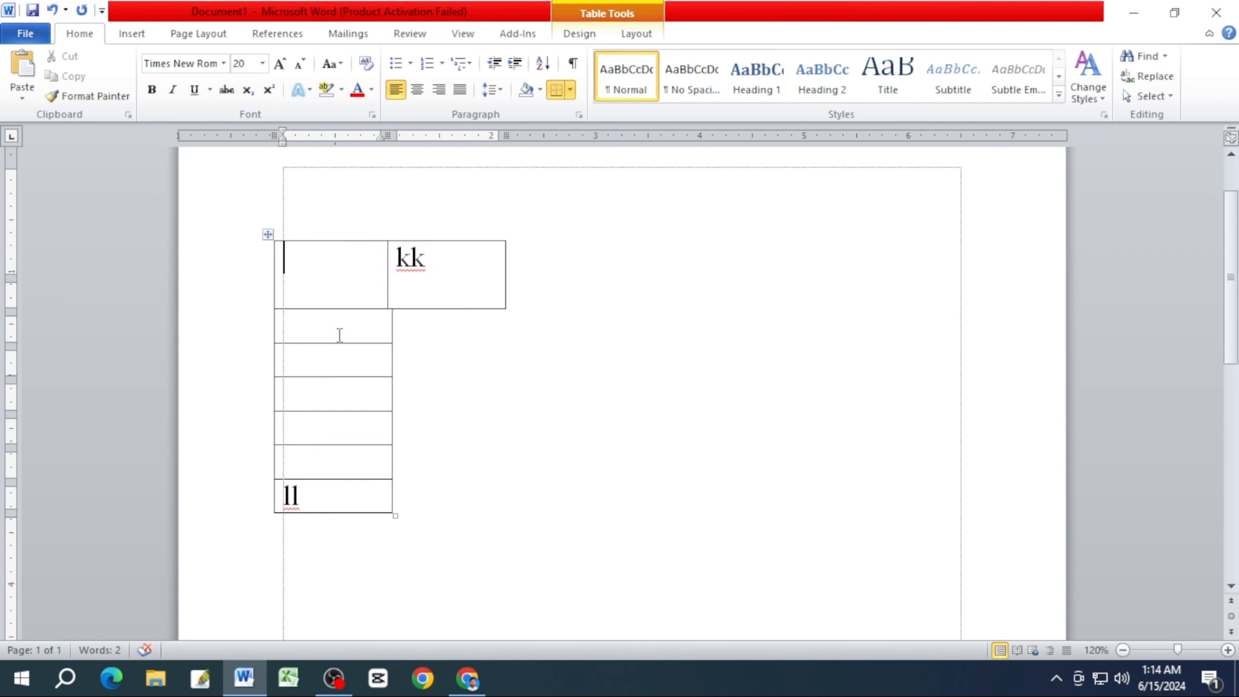
{"action": "key", "text": "ctrl+z"}
{"action": "left_click", "coordinate": [371, 391]}
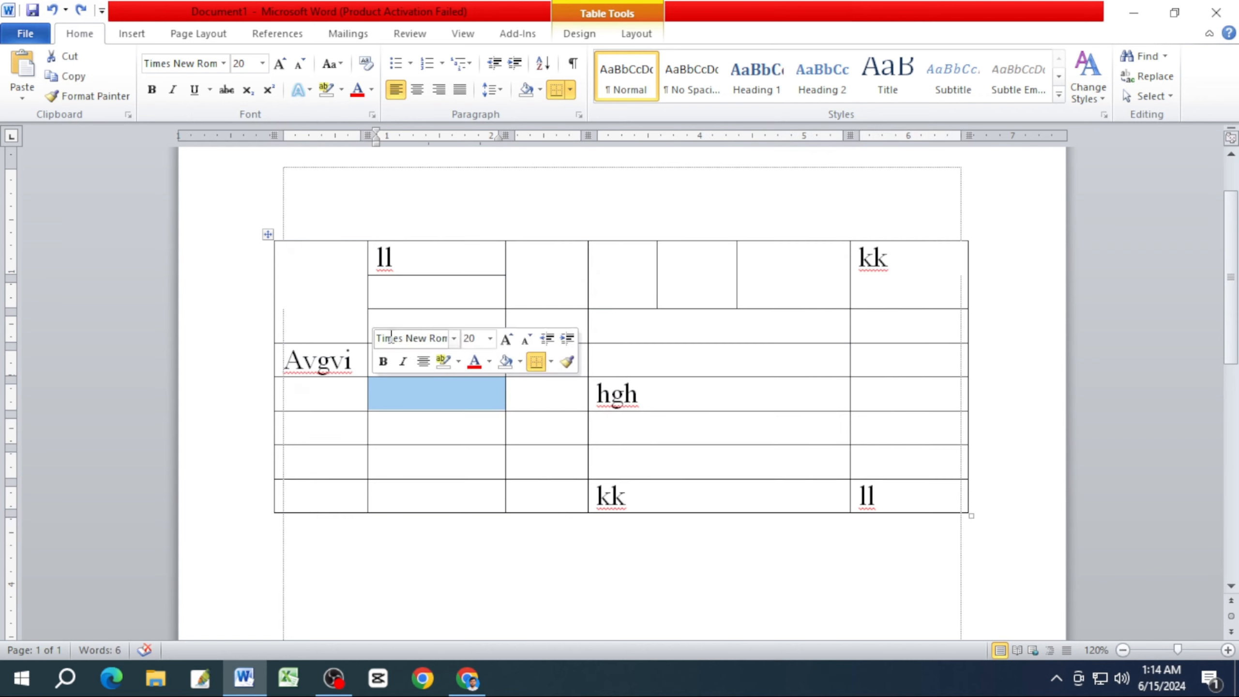
{"action": "left_click_drag", "start_coordinate": [288, 257], "coordinate": [809, 556]}
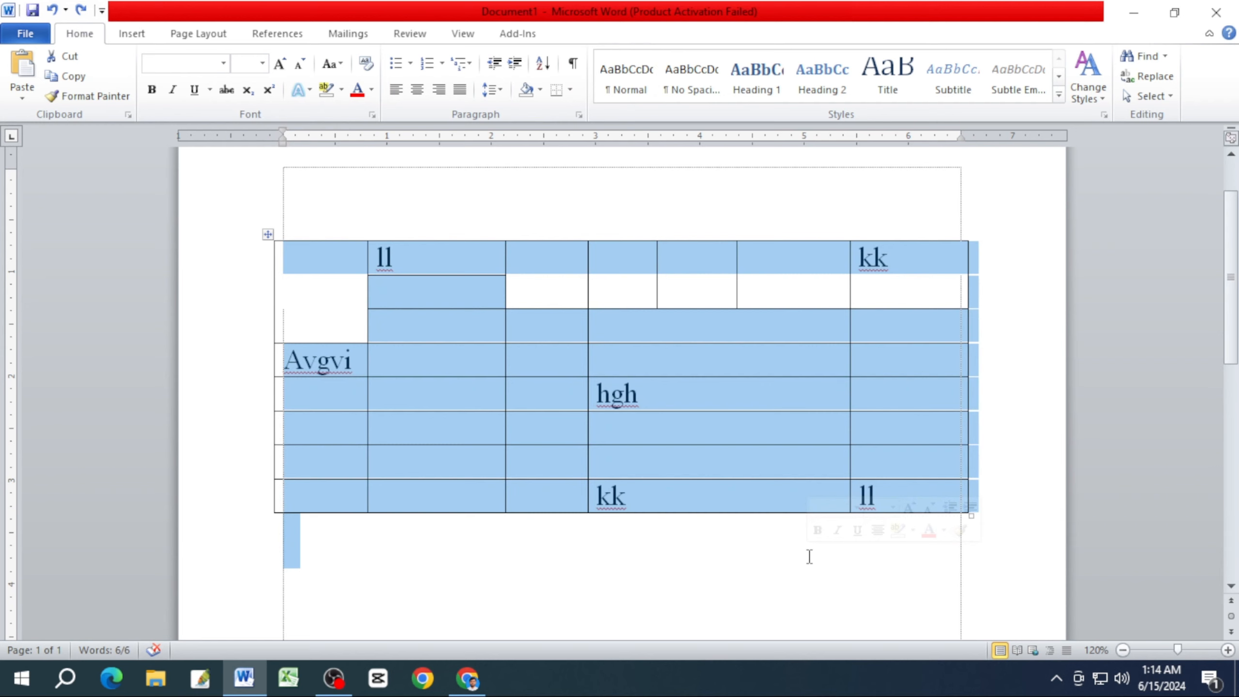
{"action": "left_click", "coordinate": [691, 454]}
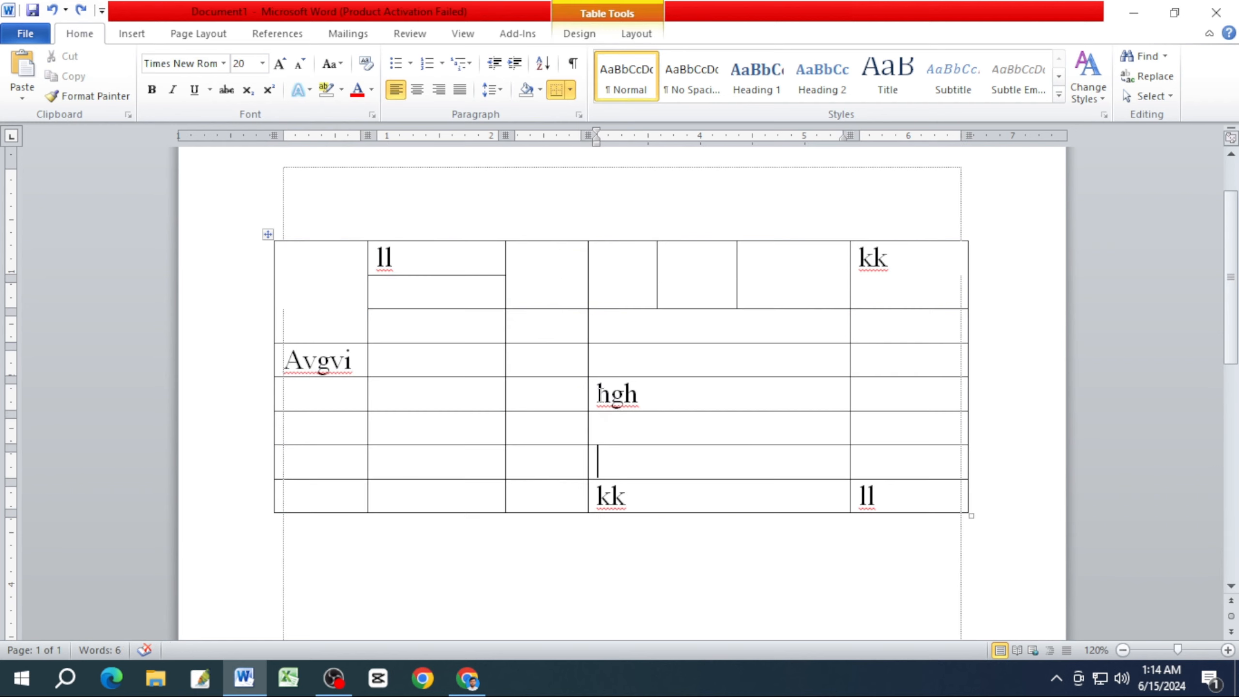
Clear the text from the four wide cells running from hgh down to kk in the bottom row.
{"action": "left_click_drag", "start_coordinate": [693, 393], "coordinate": [685, 500]}
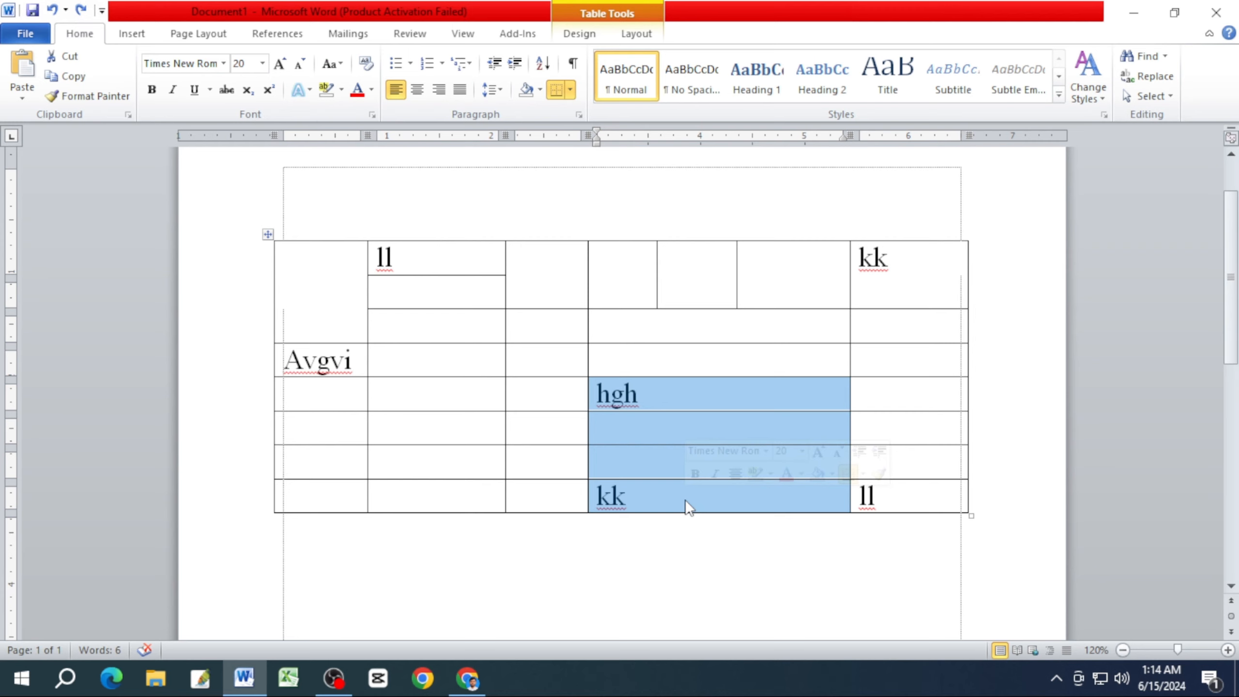
{"action": "key", "text": "Delete"}
{"action": "left_click", "coordinate": [723, 456]}
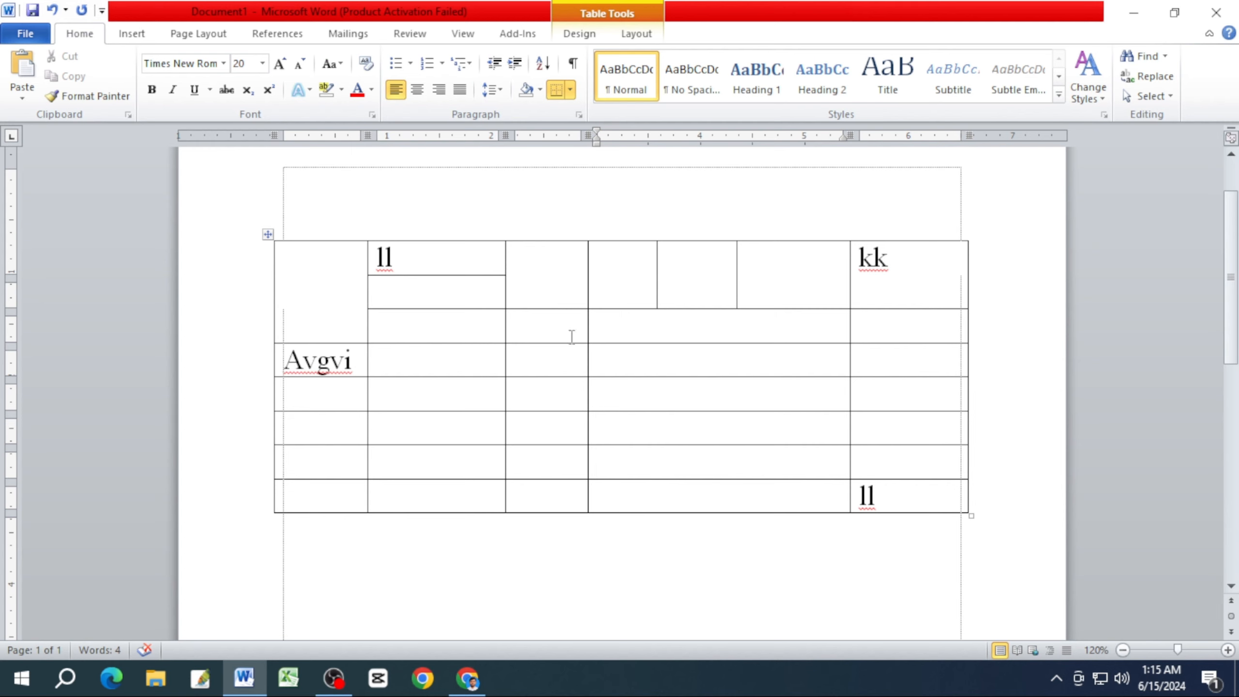
Remove all borders from the entire table with the No Border option.
{"action": "left_click", "coordinate": [268, 234]}
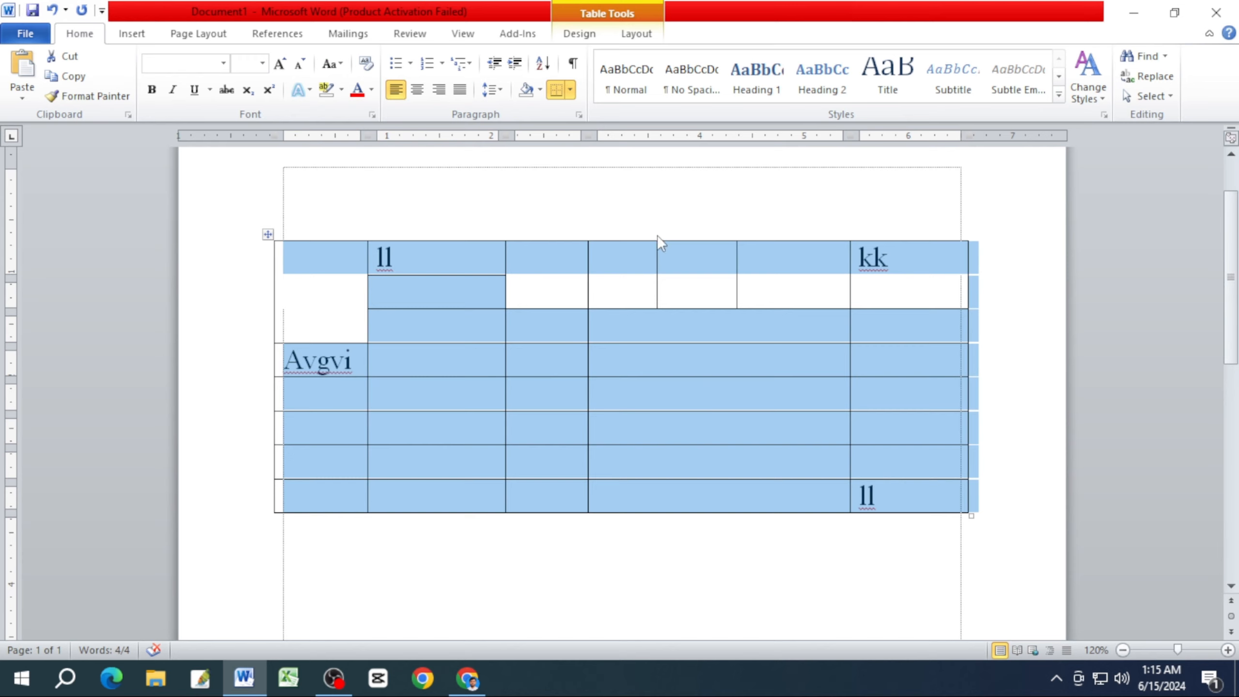
{"action": "left_click", "coordinate": [569, 93]}
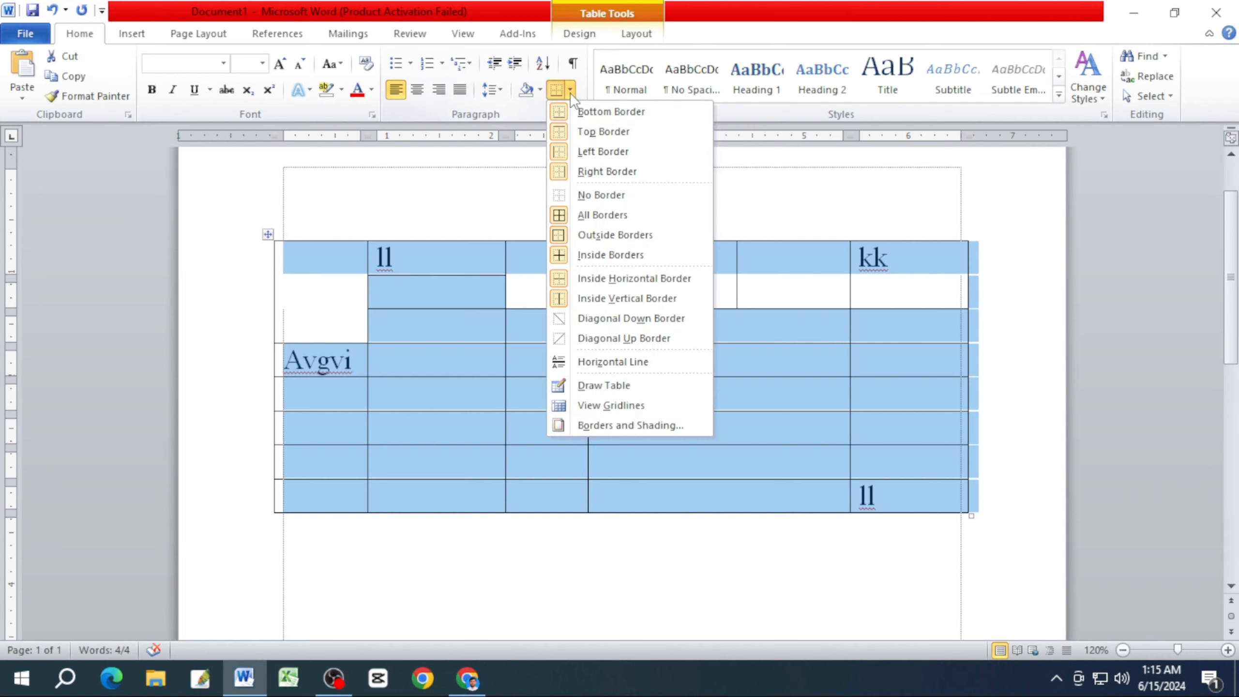
{"action": "left_click", "coordinate": [588, 196]}
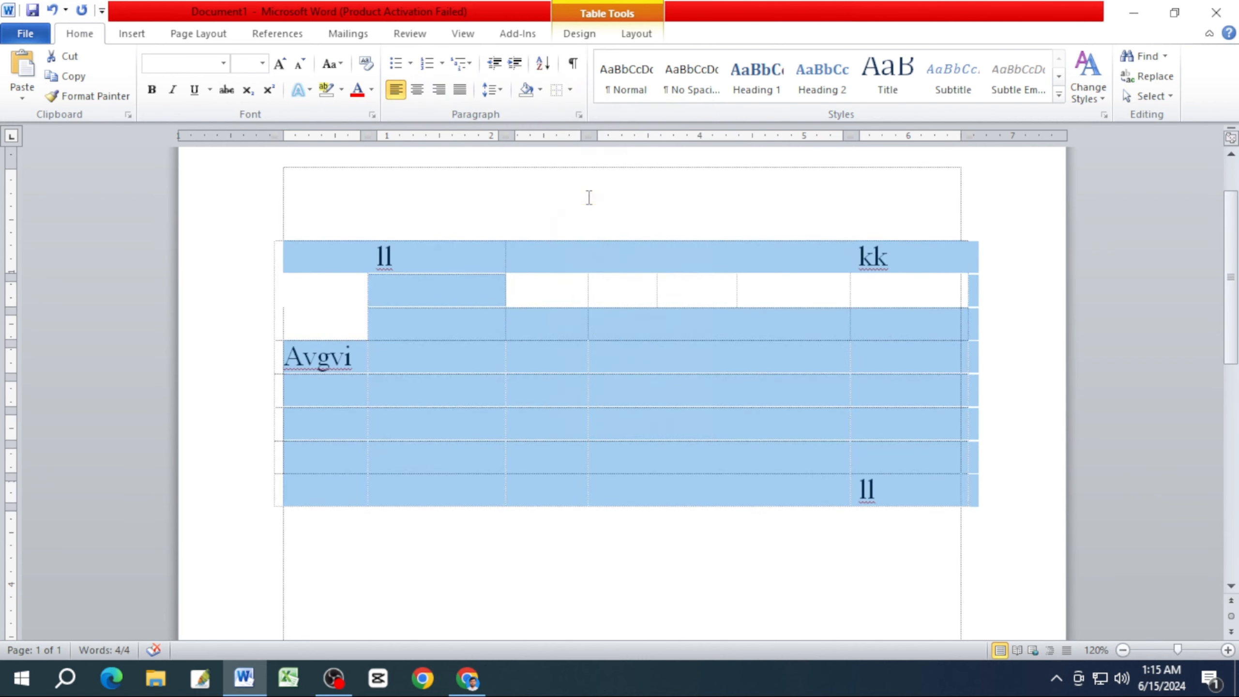
{"action": "left_click", "coordinate": [611, 370]}
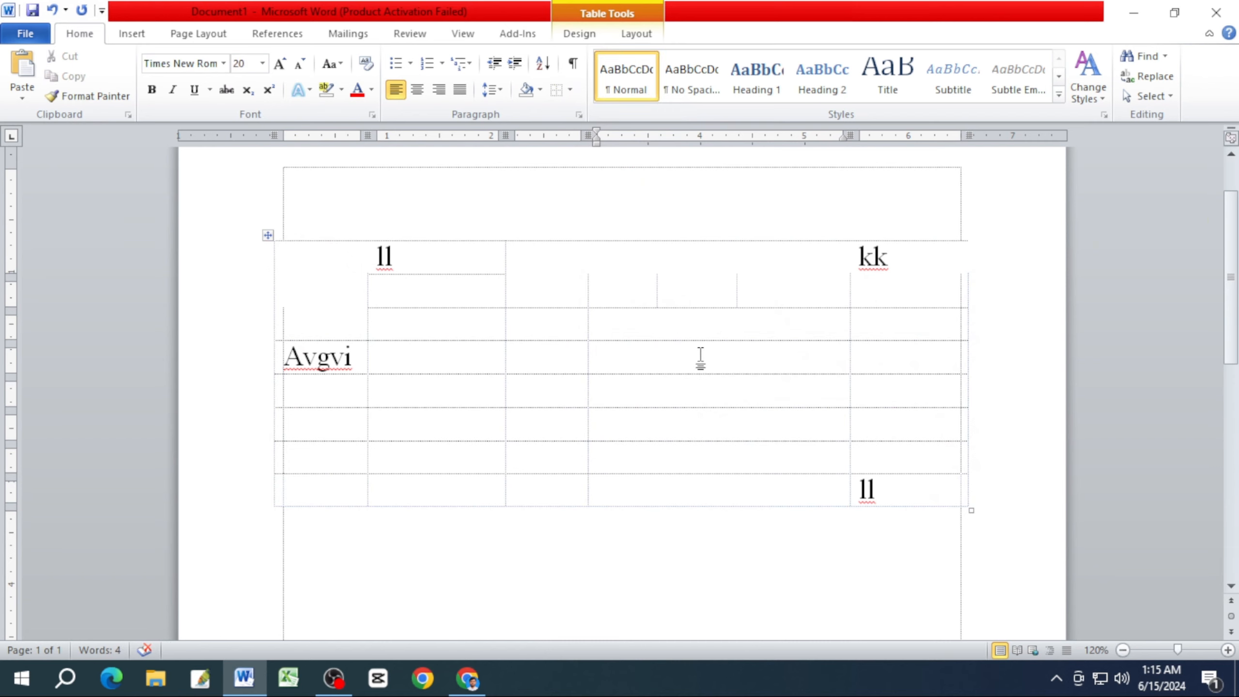
{"action": "left_click", "coordinate": [25, 34]}
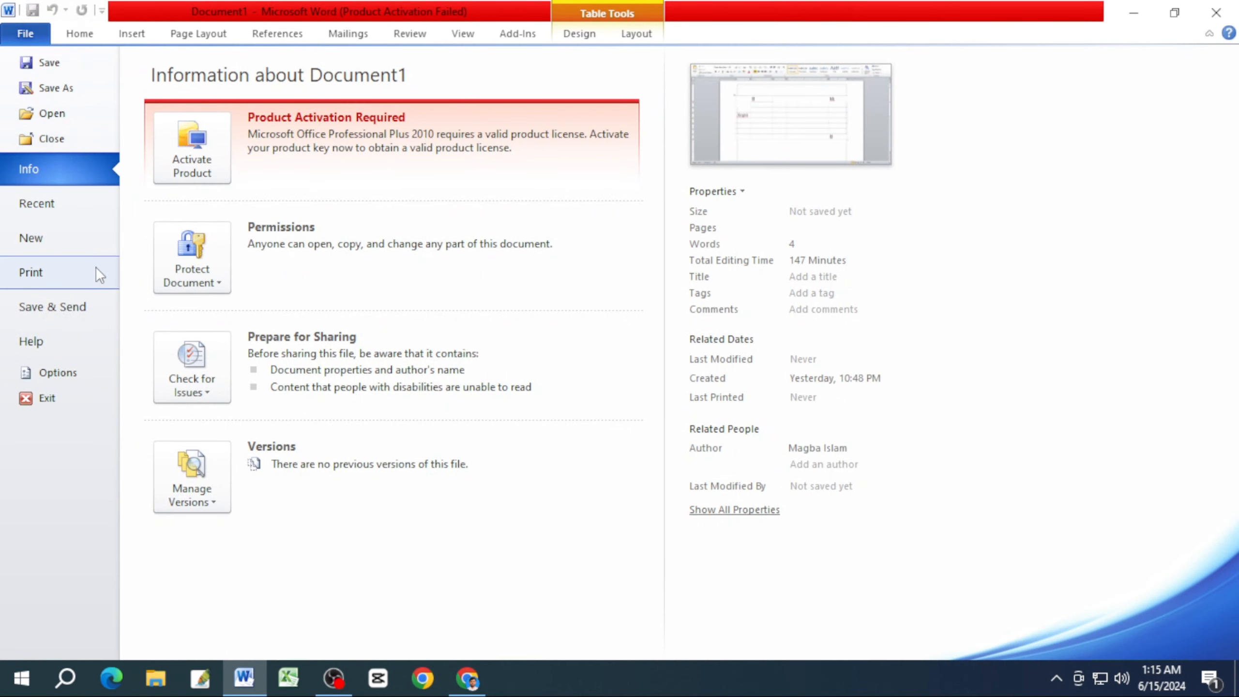
{"action": "key", "text": "Escape"}
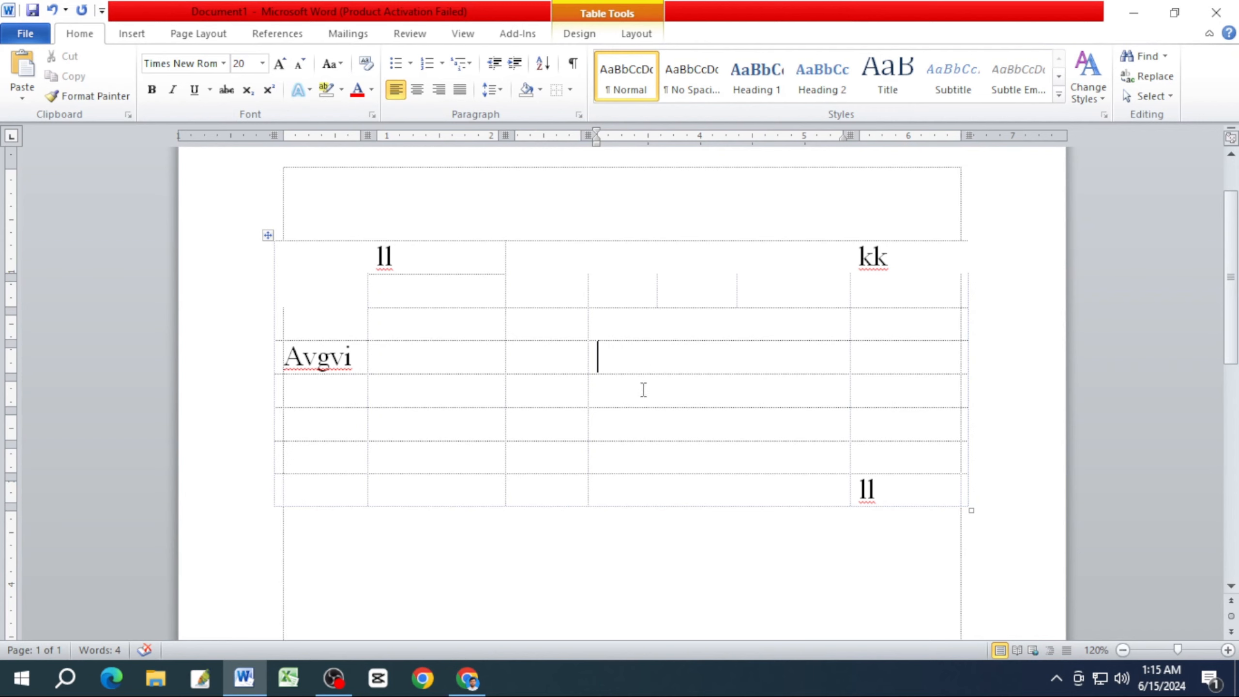
Enter aa, bb and cc in the third, fourth and last cells of the Avgvi row.
{"action": "left_click", "coordinate": [573, 363]}
{"action": "type", "text": "aa"}
{"action": "key", "text": "Tab"}
{"action": "type", "text": "bb"}
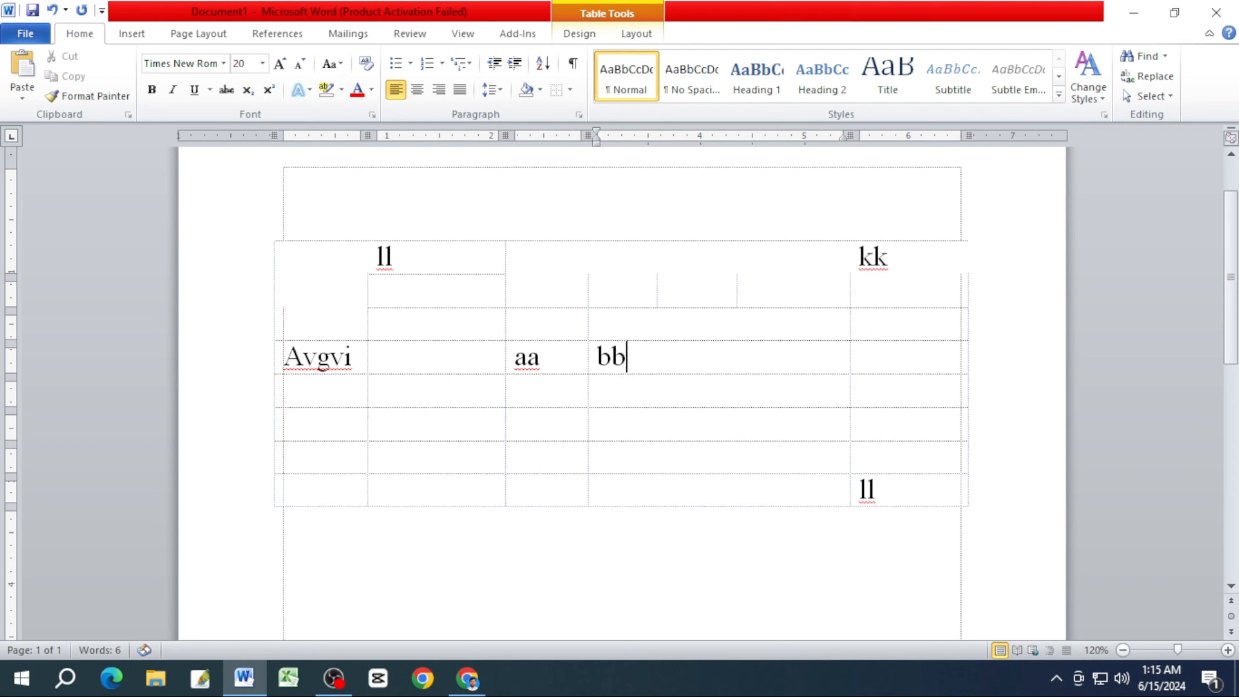
{"action": "key", "text": "Tab"}
{"action": "type", "text": "cc"}
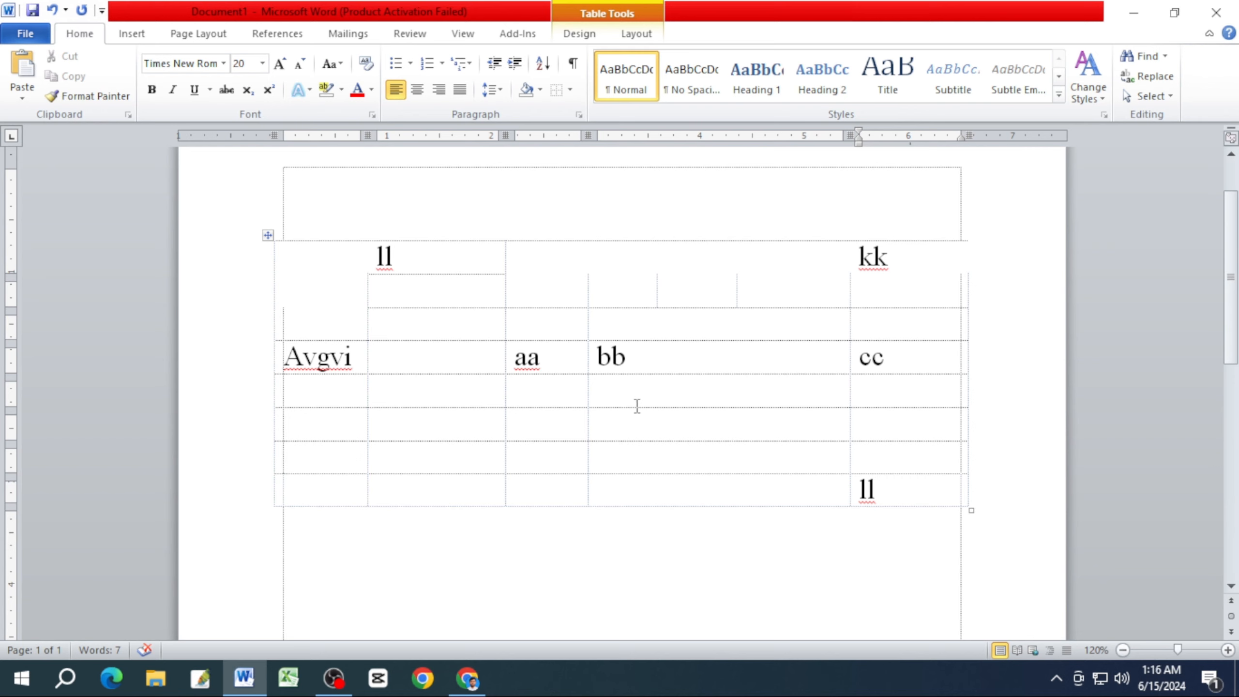
Select the entire table and apply the All Borders option so every cell is outlined.
{"action": "left_click", "coordinate": [571, 91]}
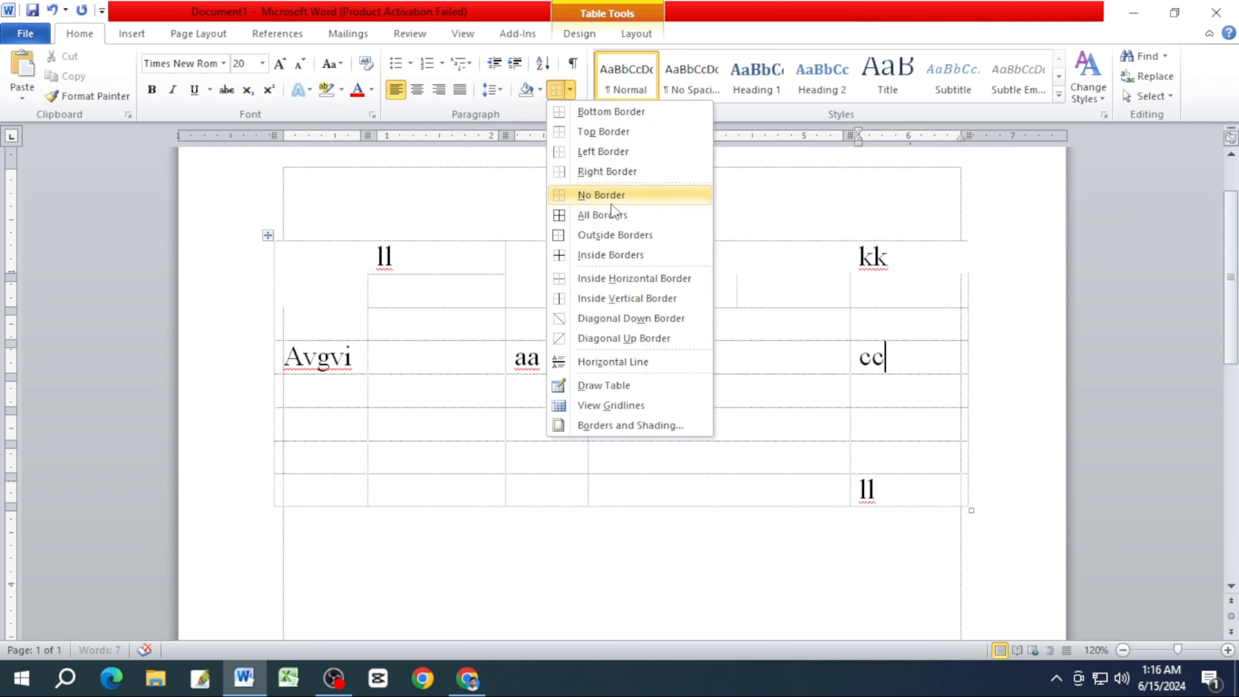
{"action": "left_click", "coordinate": [434, 310]}
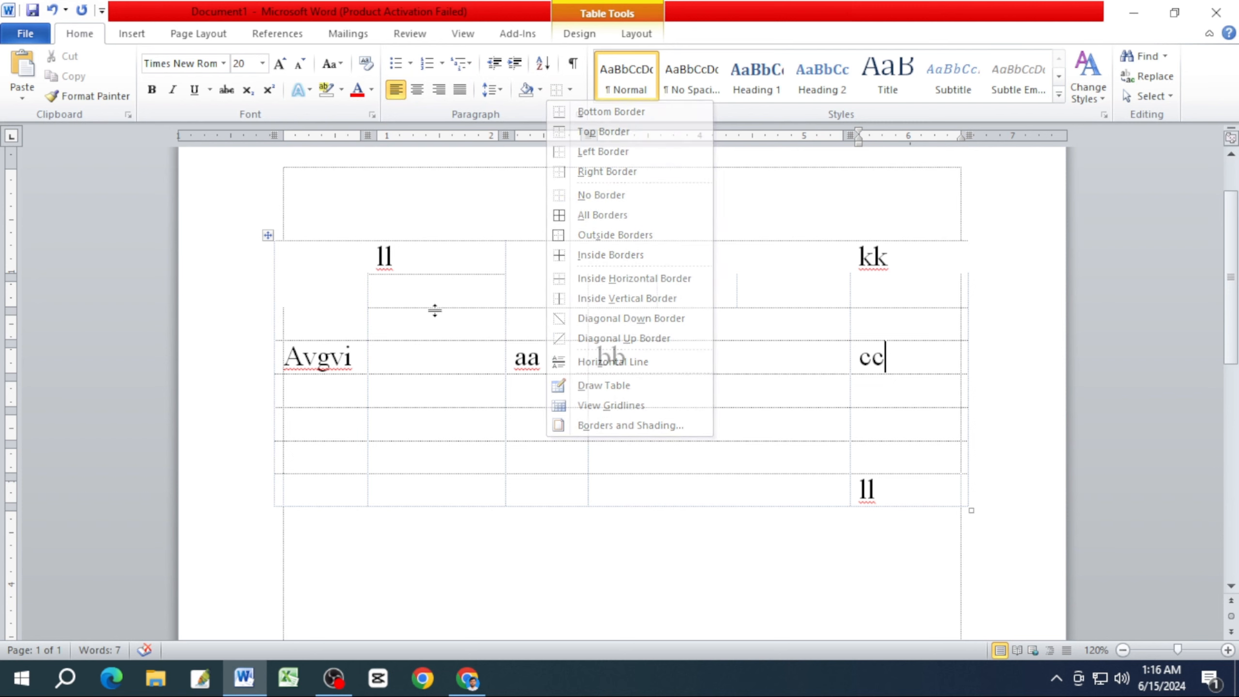
{"action": "left_click", "coordinate": [267, 234]}
{"action": "left_click", "coordinate": [571, 90]}
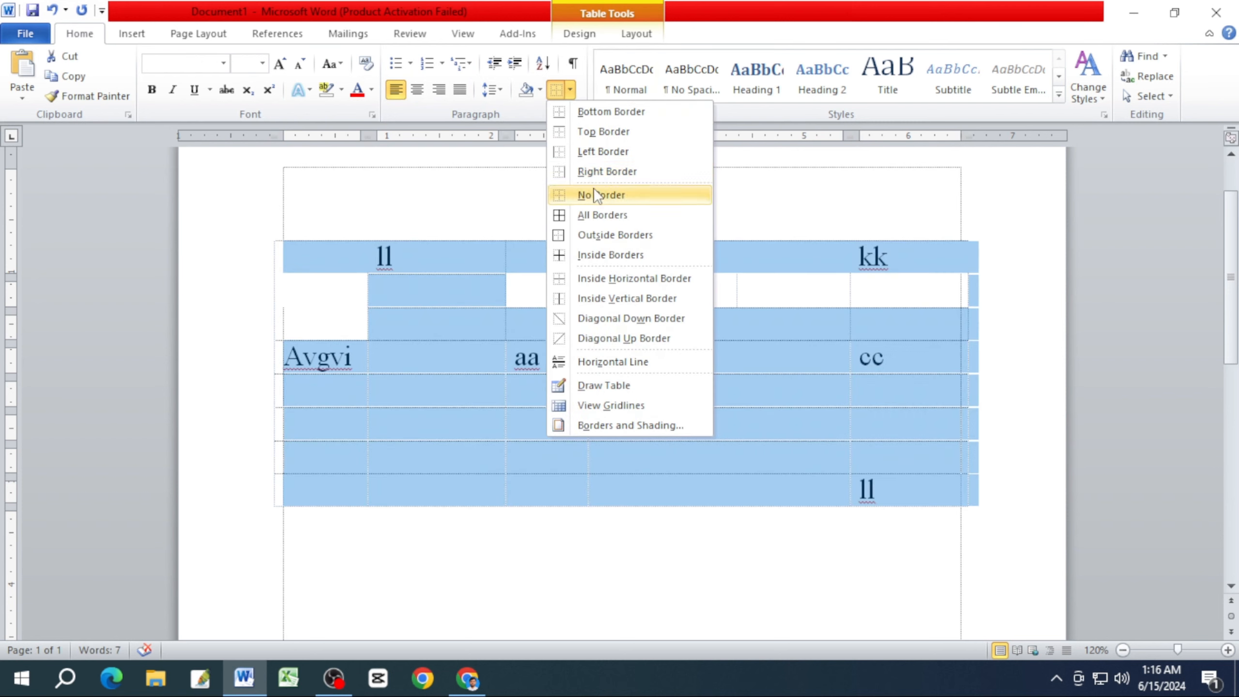
{"action": "left_click", "coordinate": [593, 187]}
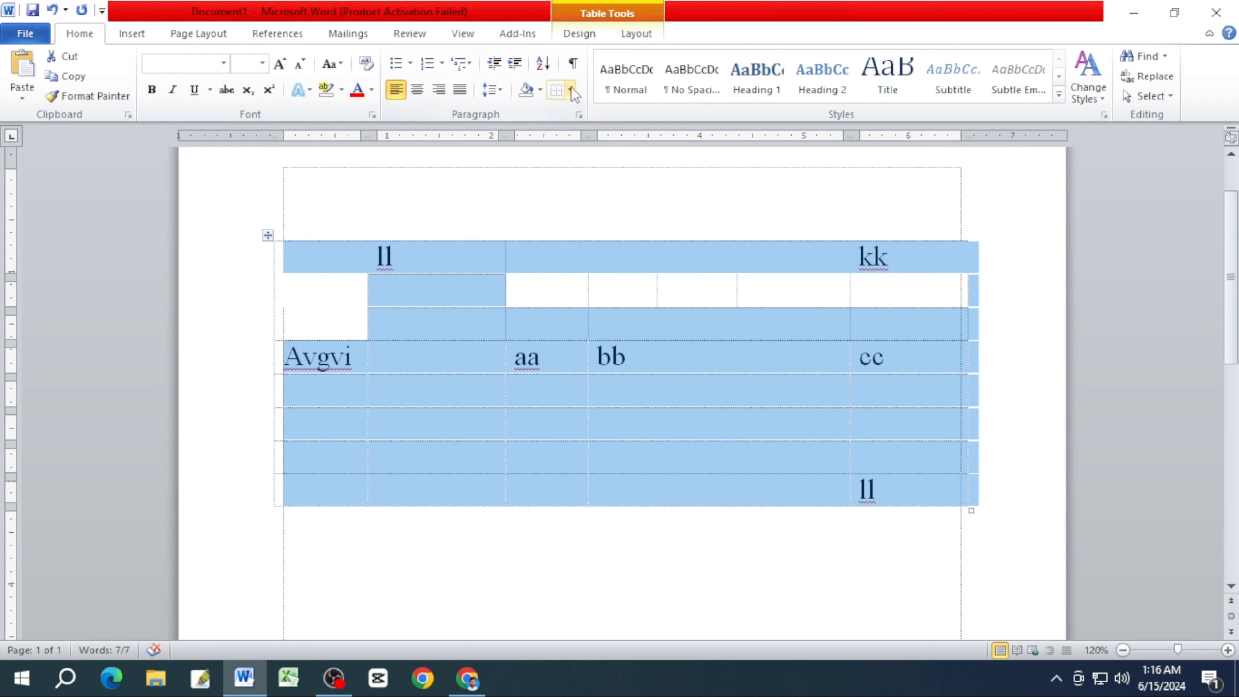
{"action": "left_click", "coordinate": [571, 89]}
{"action": "left_click", "coordinate": [614, 213]}
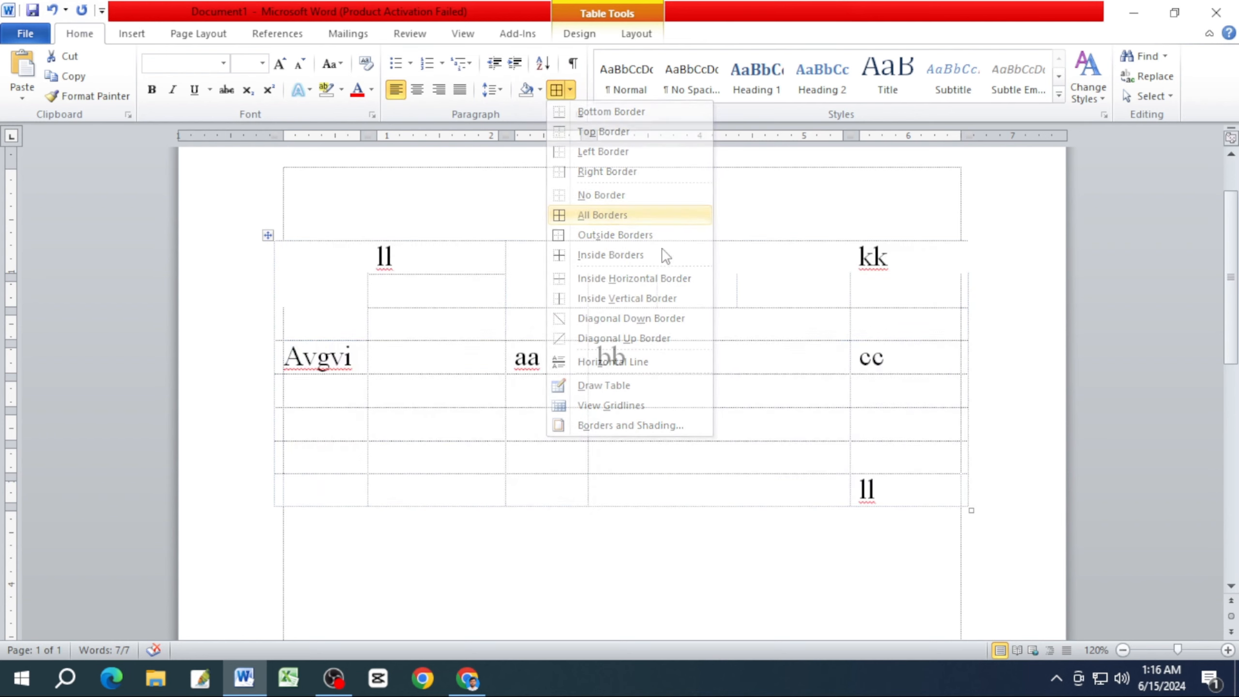
{"action": "left_click", "coordinate": [667, 320]}
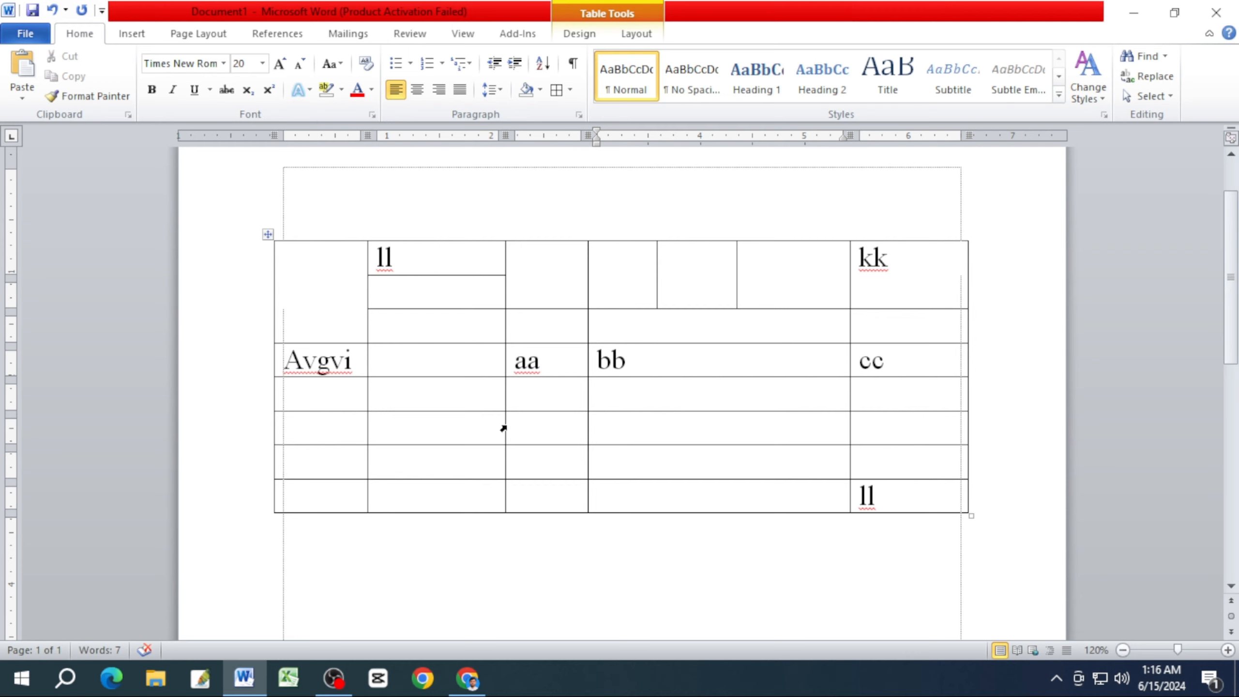
Adjust the column widths by shifting the borders before aa, bb and cc to the left and moving both outer table edges outward.
{"action": "left_click_drag", "start_coordinate": [502, 431], "coordinate": [478, 432]}
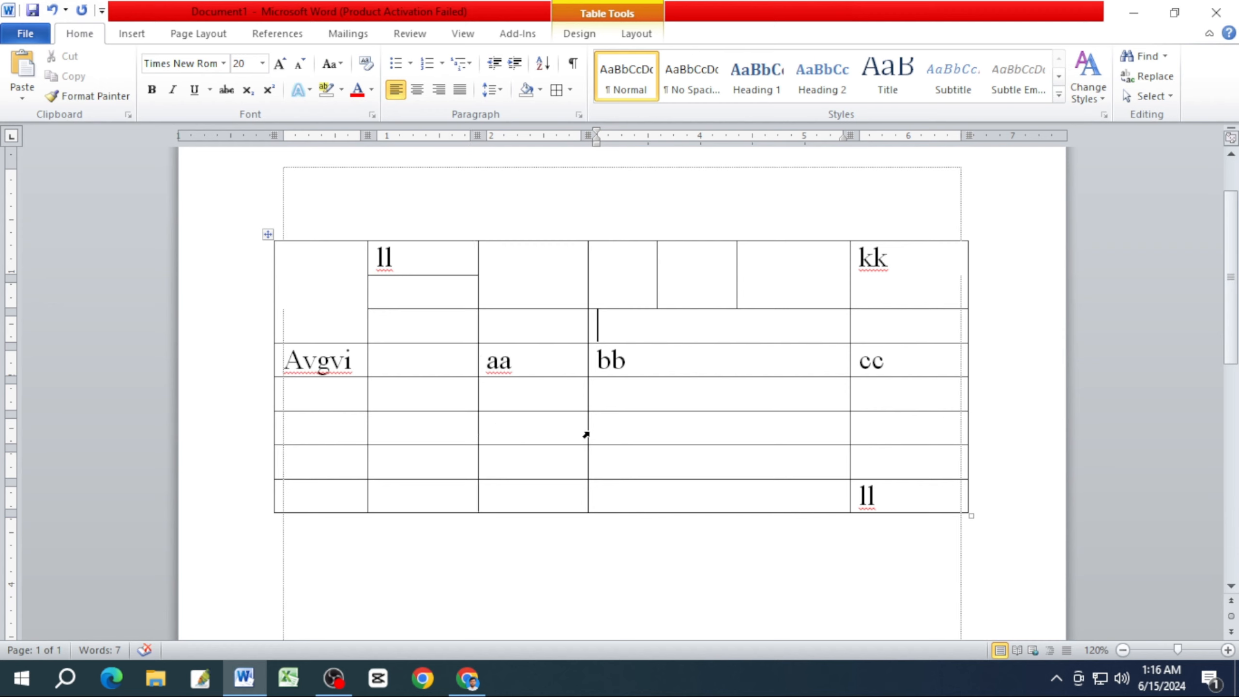
{"action": "left_click_drag", "start_coordinate": [588, 431], "coordinate": [575, 433]}
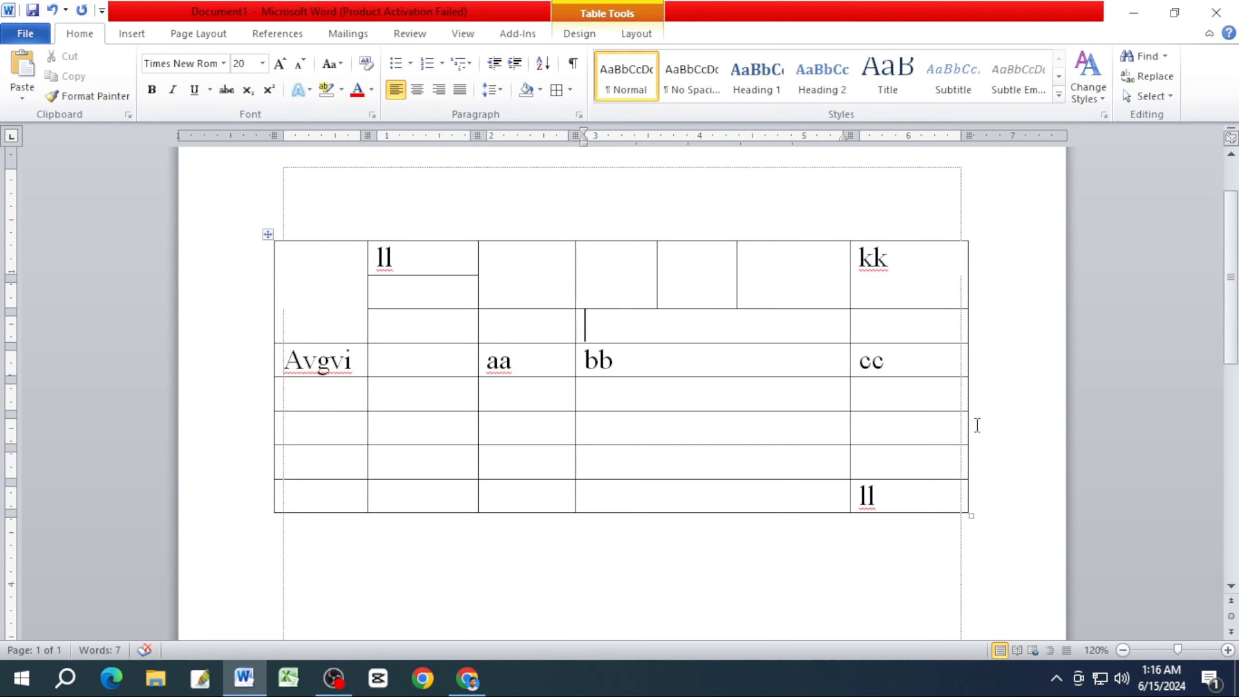
{"action": "left_click_drag", "start_coordinate": [968, 433], "coordinate": [998, 432]}
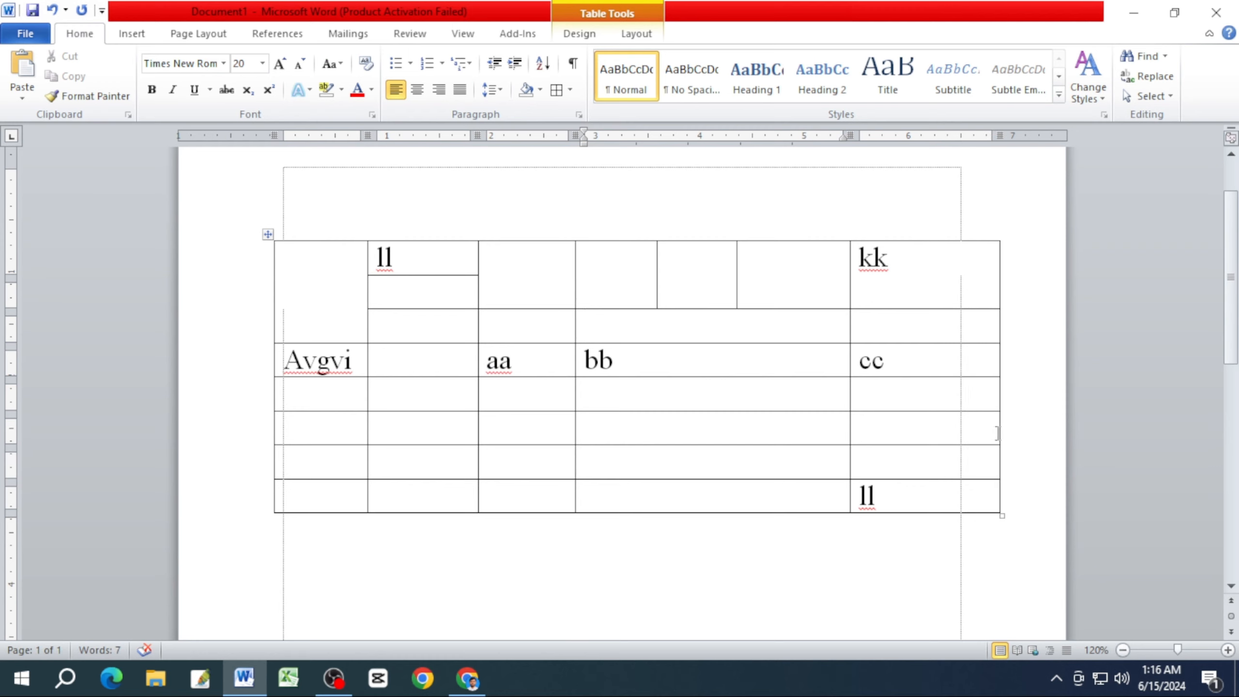
{"action": "left_click_drag", "start_coordinate": [851, 431], "coordinate": [804, 442]}
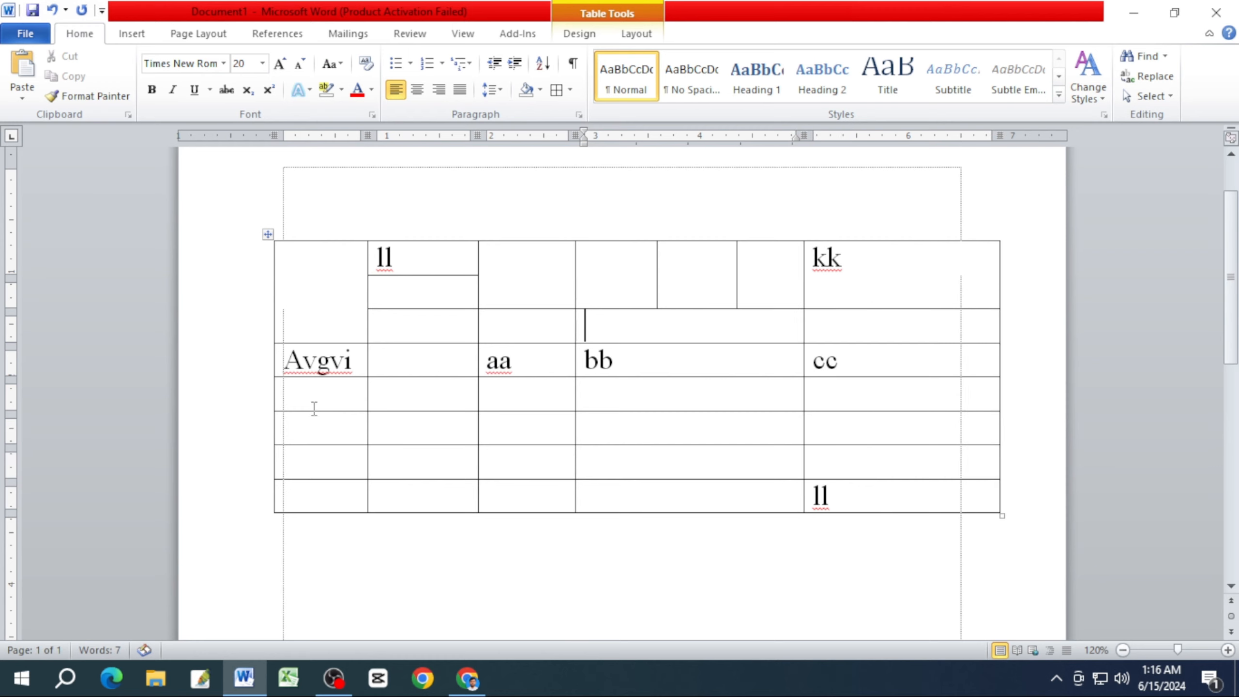
{"action": "mouse_move", "coordinate": [274, 423]}
{"action": "left_mouse_down"}
{"action": "mouse_move", "coordinate": [244, 434]}
{"action": "mouse_move", "coordinate": [263, 405]}
{"action": "left_mouse_up"}
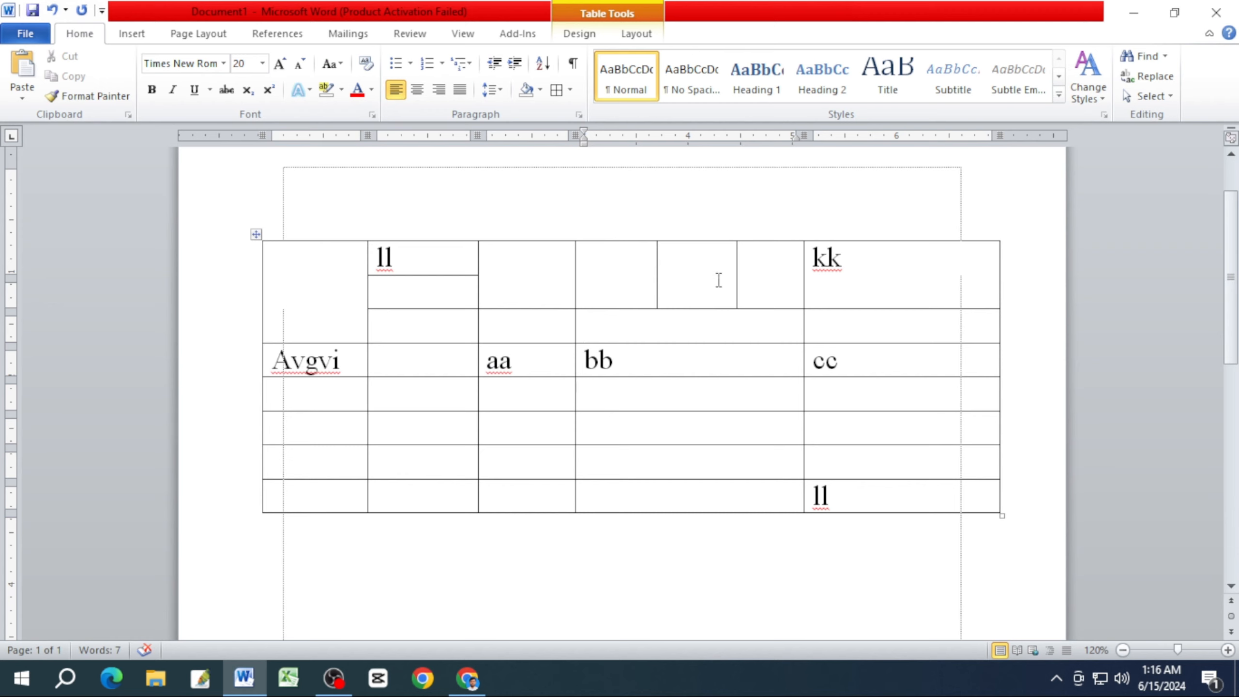
{"action": "left_click", "coordinate": [700, 305]}
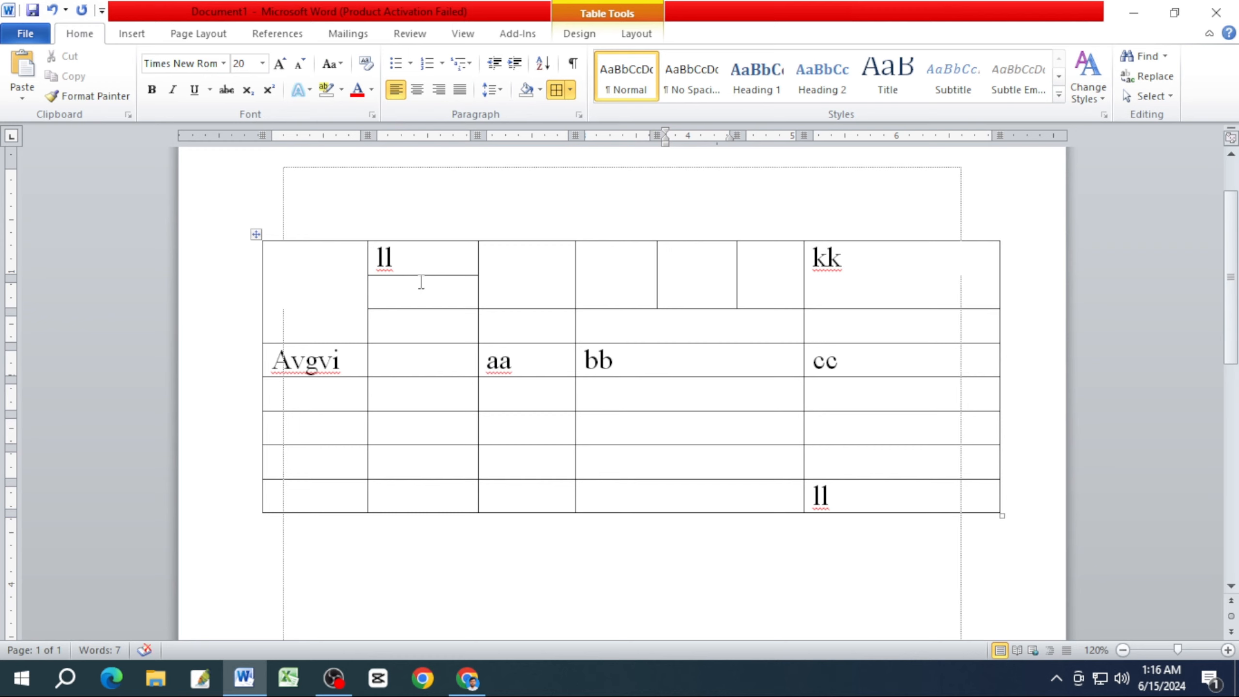
Resize the whole table from its lower corner so its right edge ends slightly beyond the page margin.
{"action": "scroll", "coordinate": [439, 312], "scroll_direction": "down", "scroll_amount": 5}
{"action": "scroll", "coordinate": [488, 342], "scroll_direction": "up", "scroll_amount": 6}
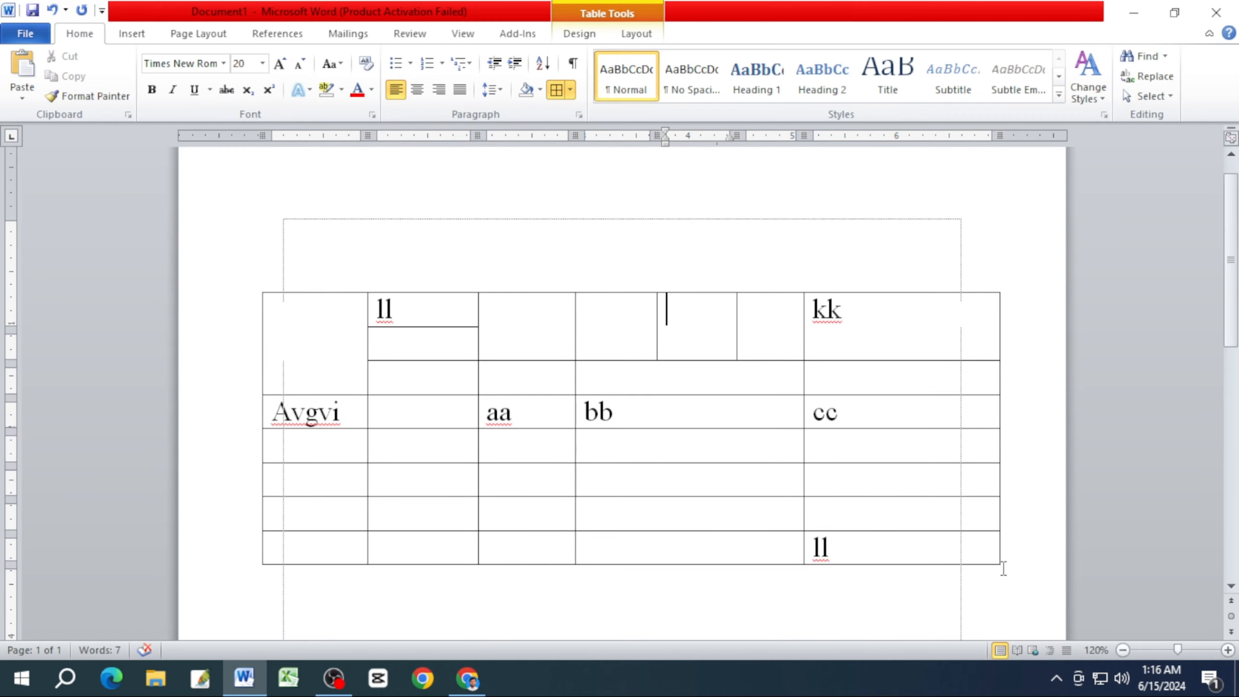
{"action": "left_click_drag", "start_coordinate": [1002, 567], "coordinate": [962, 557]}
{"action": "scroll", "coordinate": [966, 488], "scroll_direction": "down", "scroll_amount": 6}
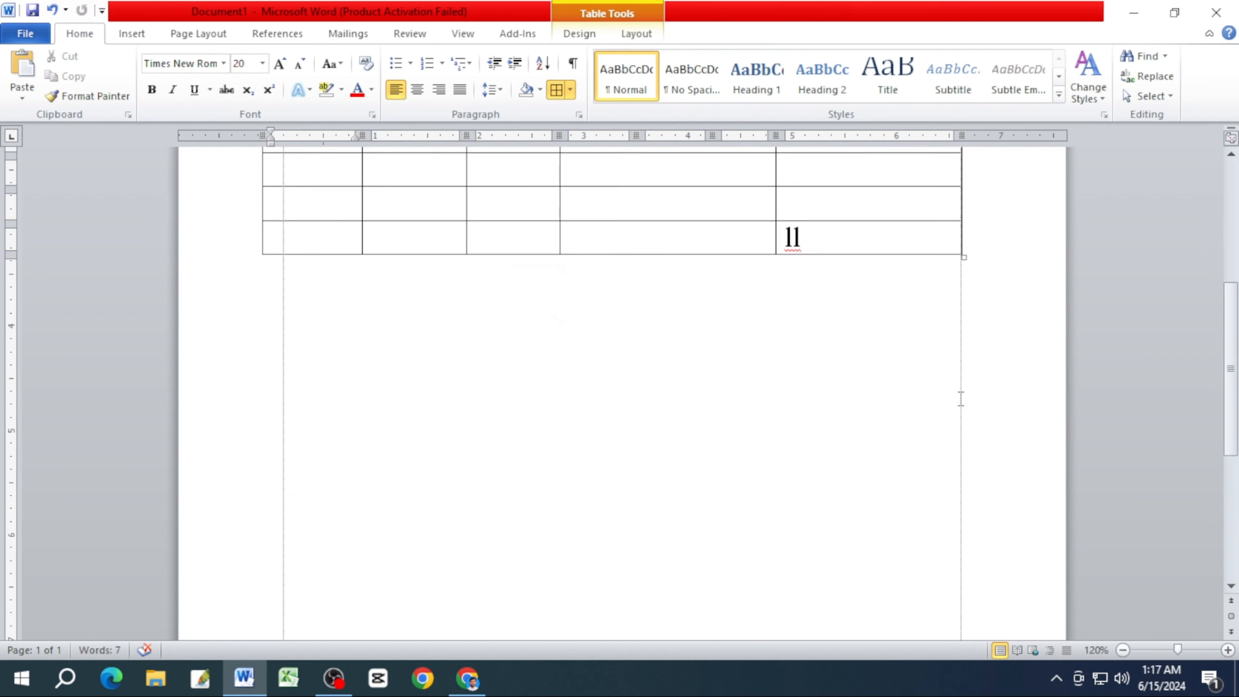
{"action": "scroll", "coordinate": [965, 280], "scroll_direction": "up", "scroll_amount": 5}
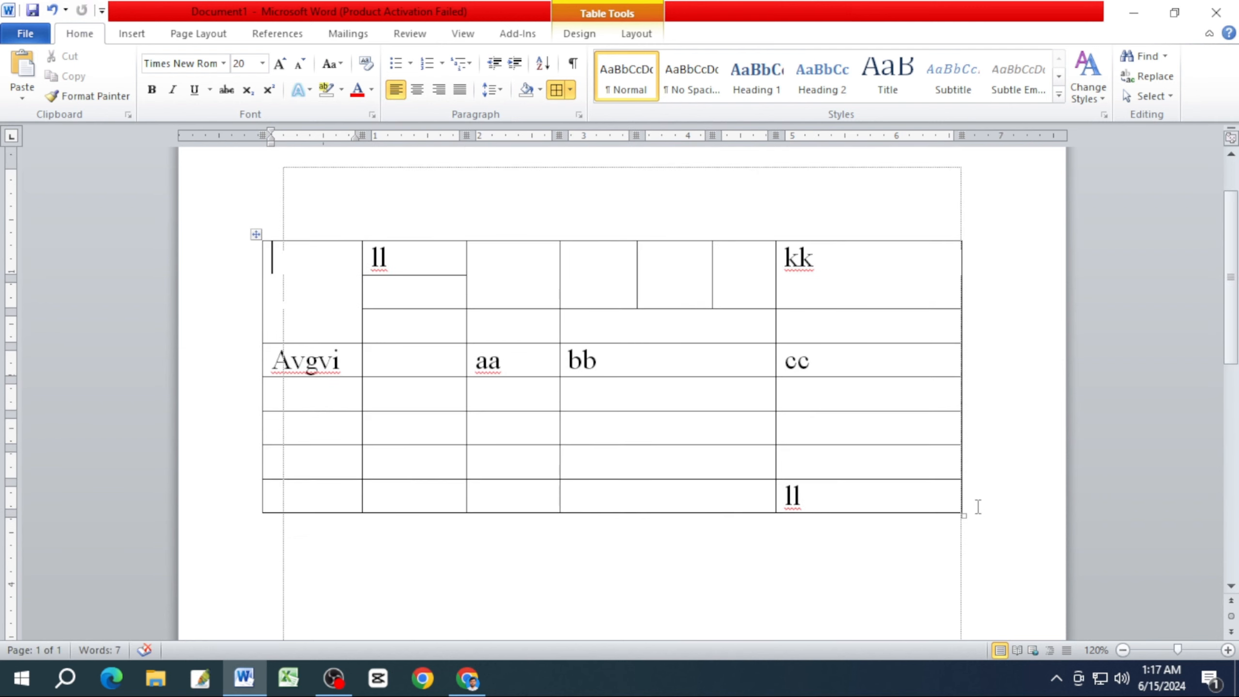
{"action": "left_click_drag", "start_coordinate": [963, 515], "coordinate": [971, 623]}
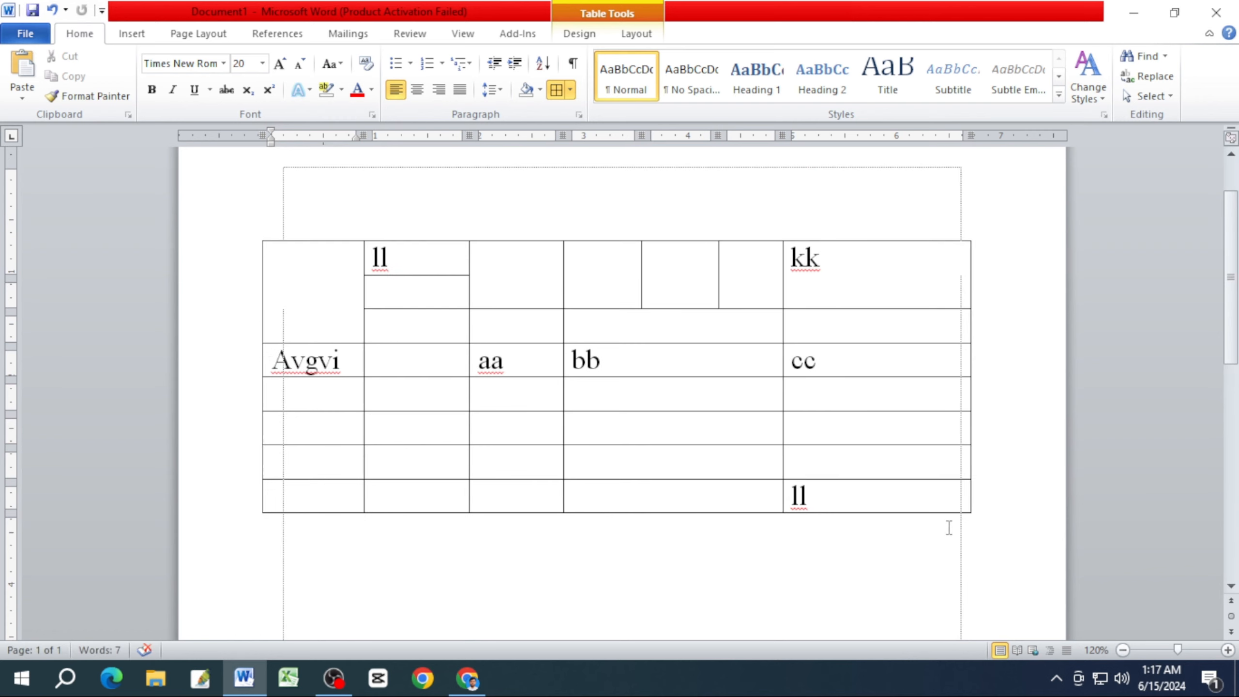
{"action": "left_click_drag", "start_coordinate": [971, 510], "coordinate": [975, 594]}
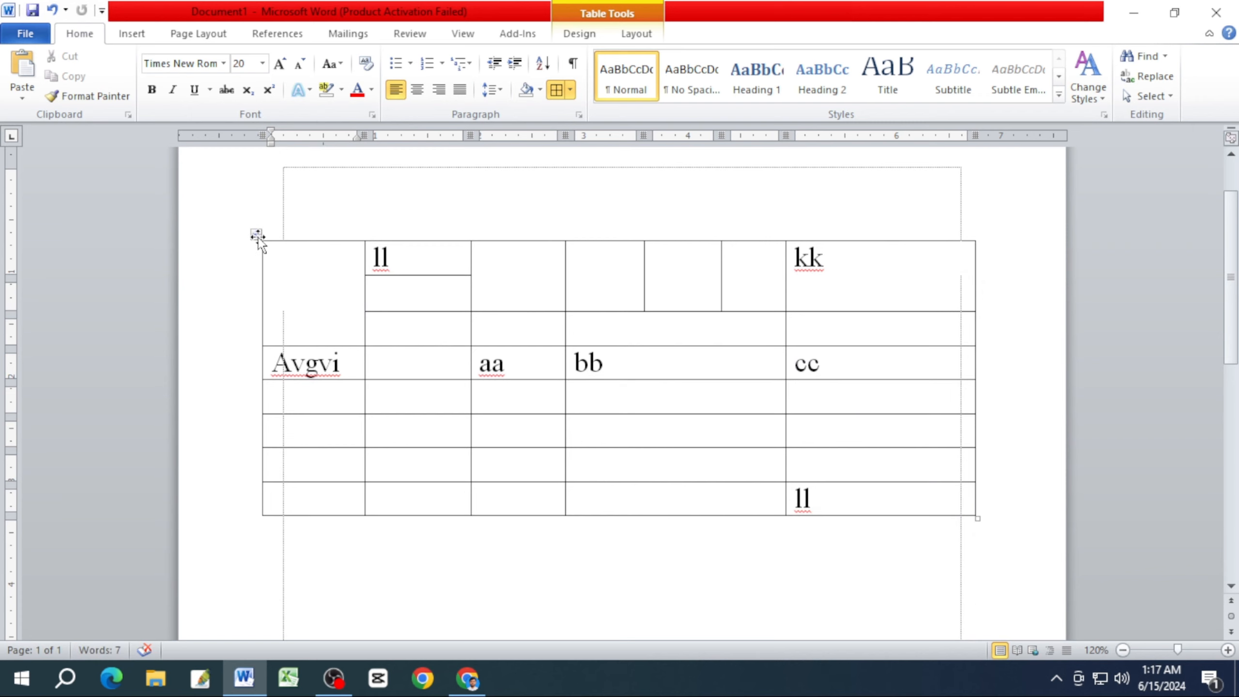
Set the font size of the entire table to 24.
{"action": "left_click", "coordinate": [258, 234]}
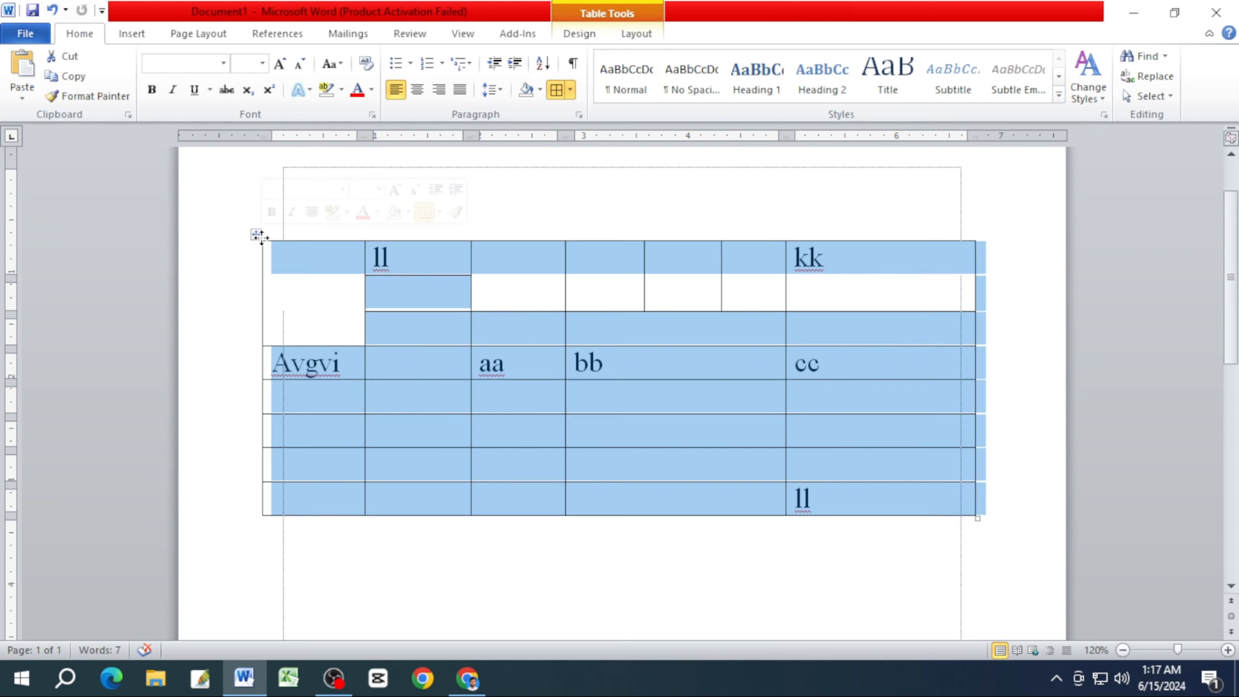
{"action": "left_click", "coordinate": [262, 63]}
{"action": "left_click", "coordinate": [242, 237]}
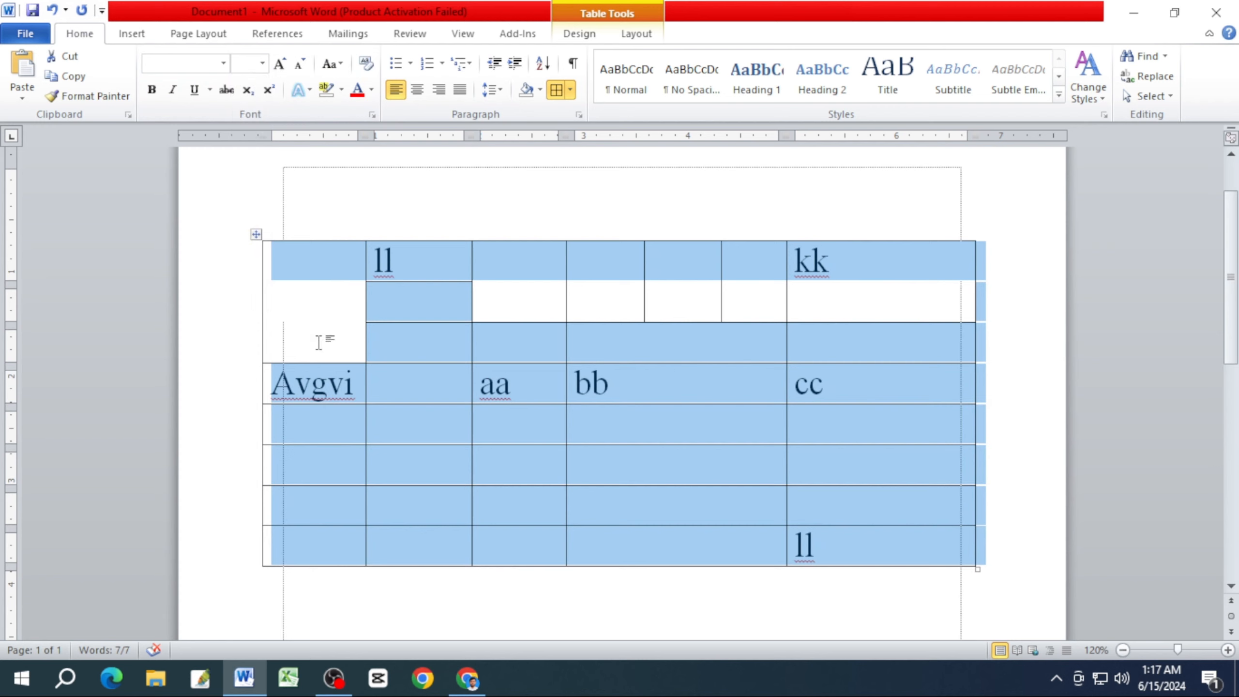
{"action": "left_click", "coordinate": [440, 416]}
{"action": "scroll", "coordinate": [677, 480], "scroll_direction": "up", "scroll_amount": 2}
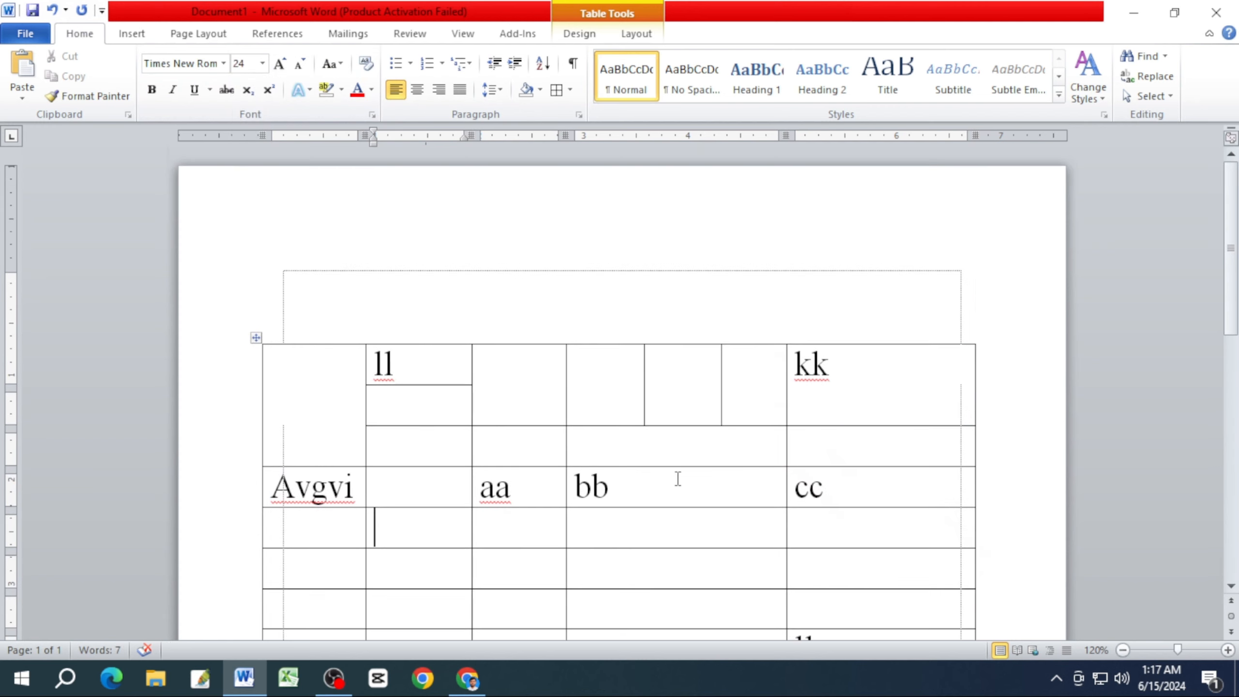
{"action": "scroll", "coordinate": [678, 479], "scroll_direction": "down", "scroll_amount": 3}
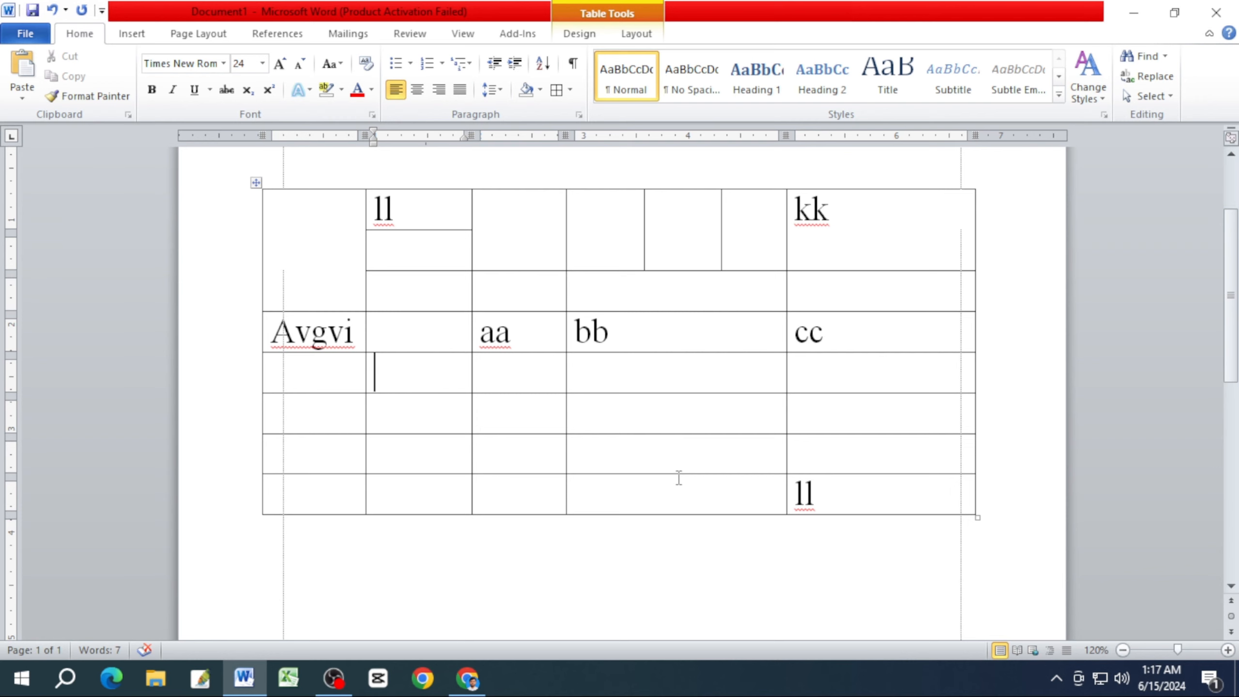
{"action": "left_click", "coordinate": [132, 33]}
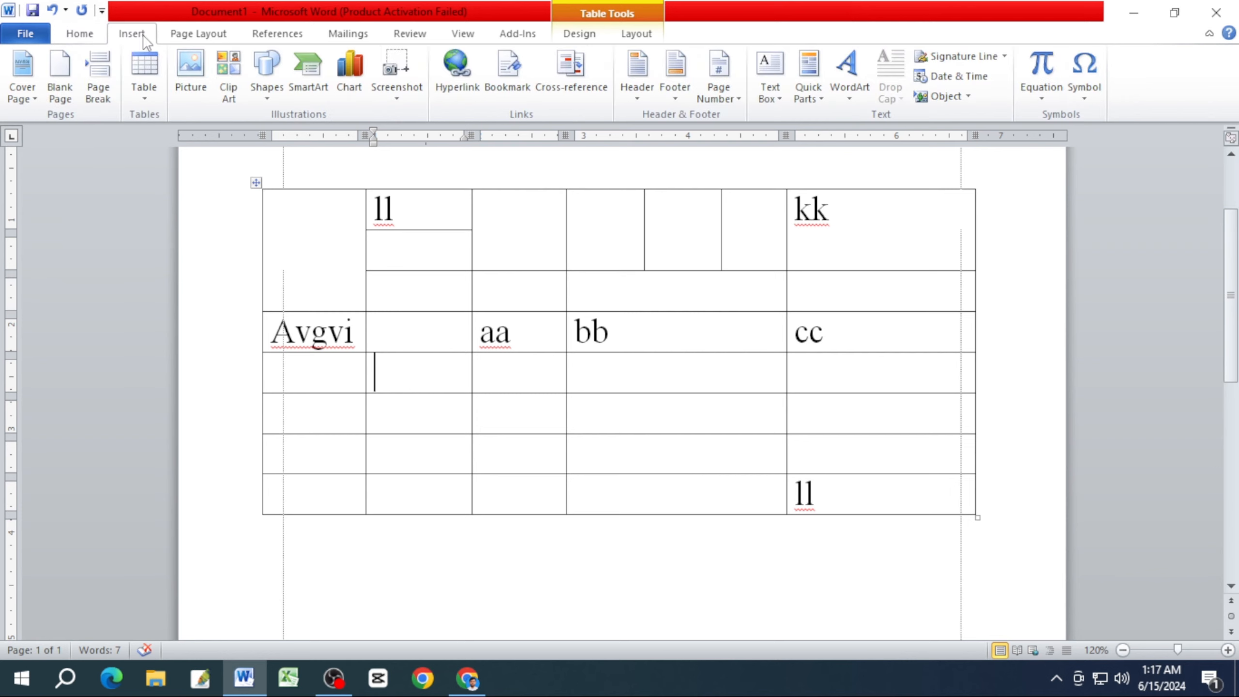
{"action": "left_click", "coordinate": [79, 34]}
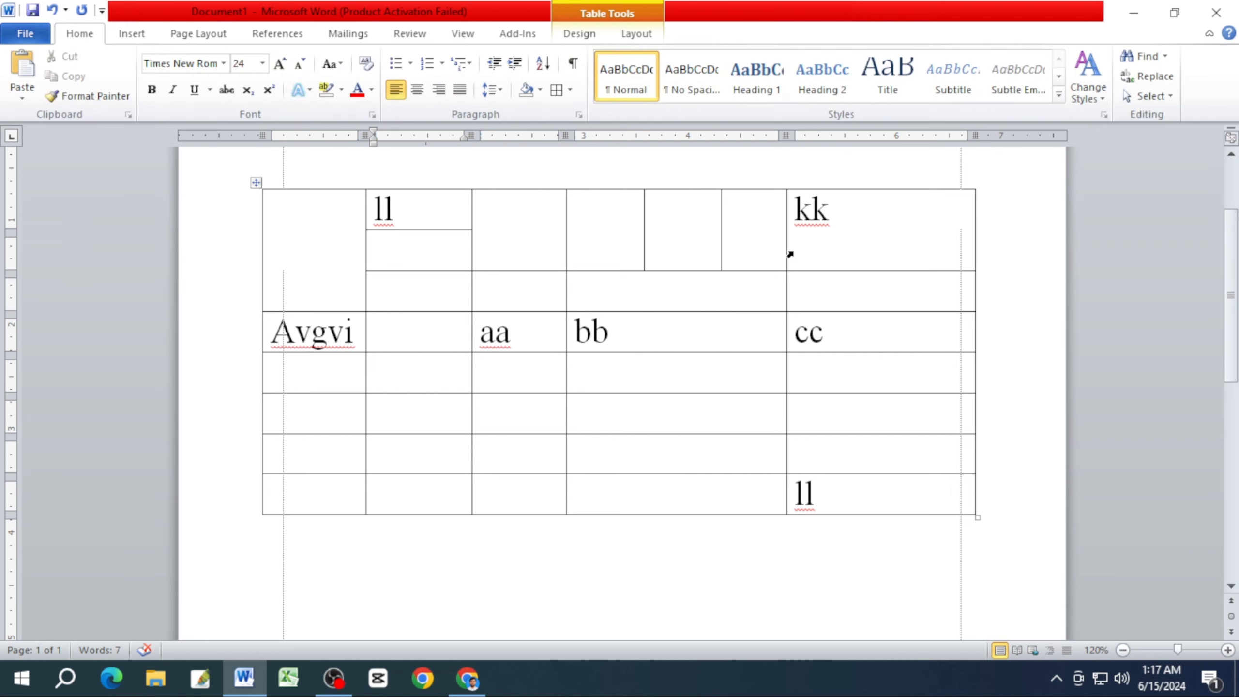
{"action": "left_click", "coordinate": [887, 226]}
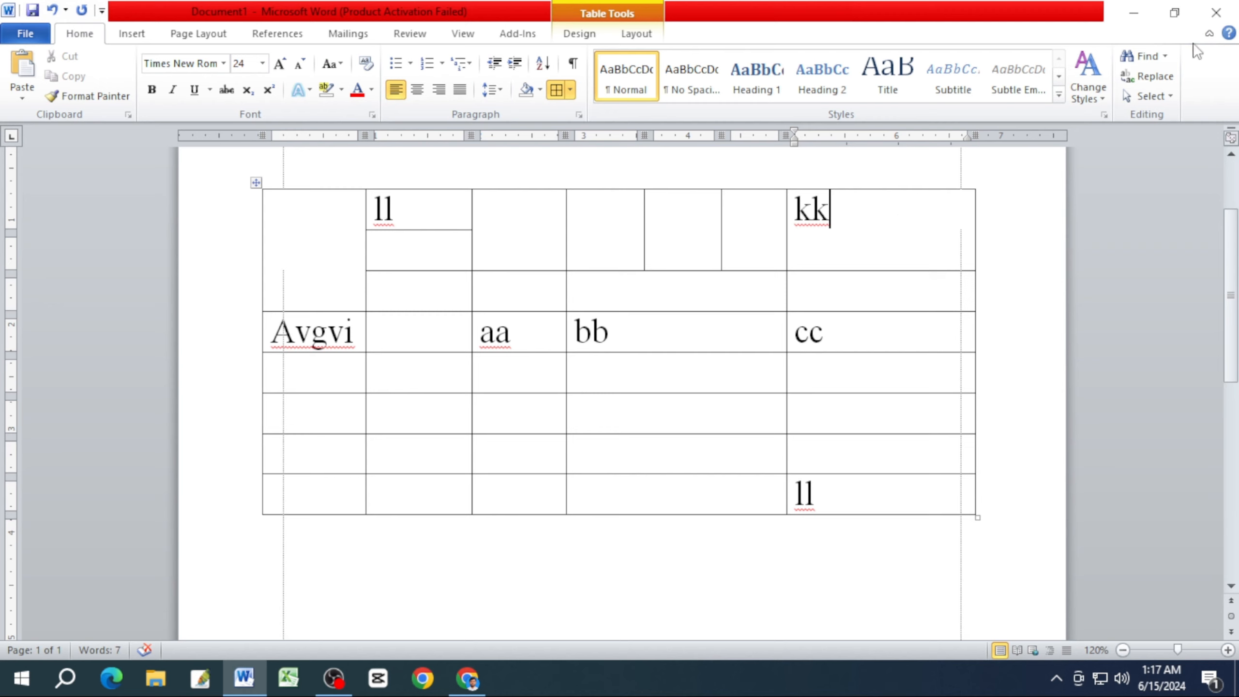
Minimize the document window and refresh the Windows desktop.
{"action": "left_click", "coordinate": [1133, 15]}
{"action": "right_click", "coordinate": [816, 97]}
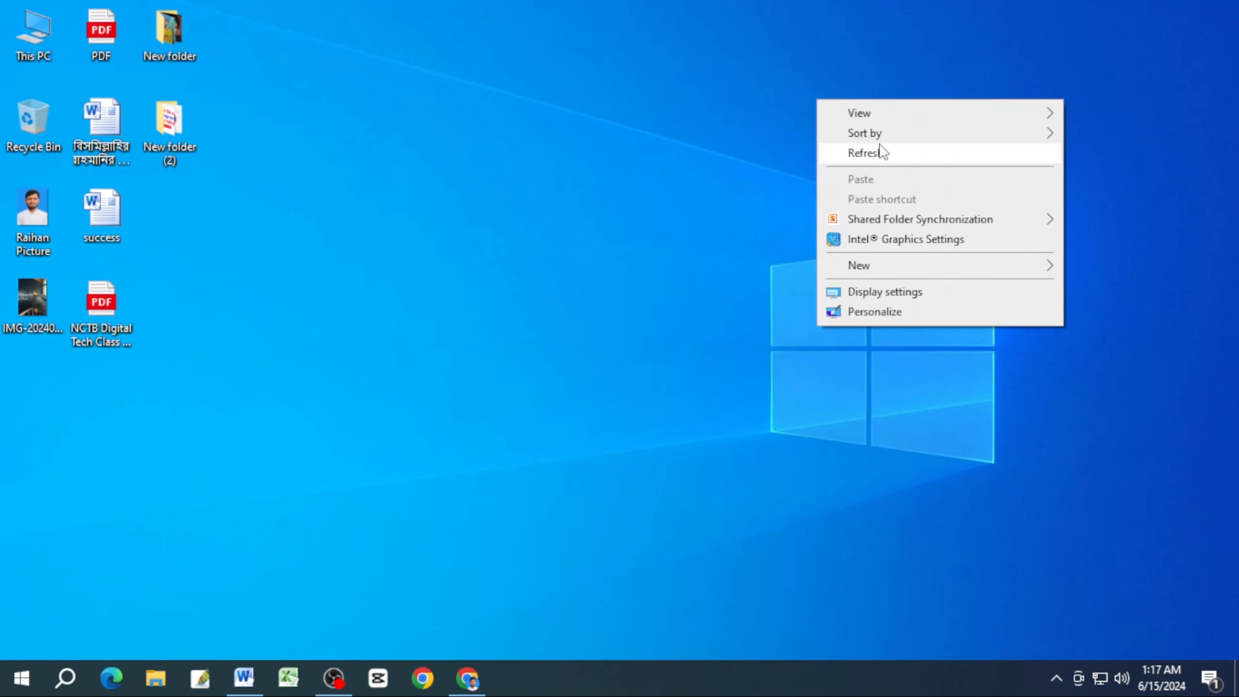
{"action": "right_click", "coordinate": [750, 146]}
{"action": "left_click", "coordinate": [832, 198]}
{"action": "right_click", "coordinate": [707, 175]}
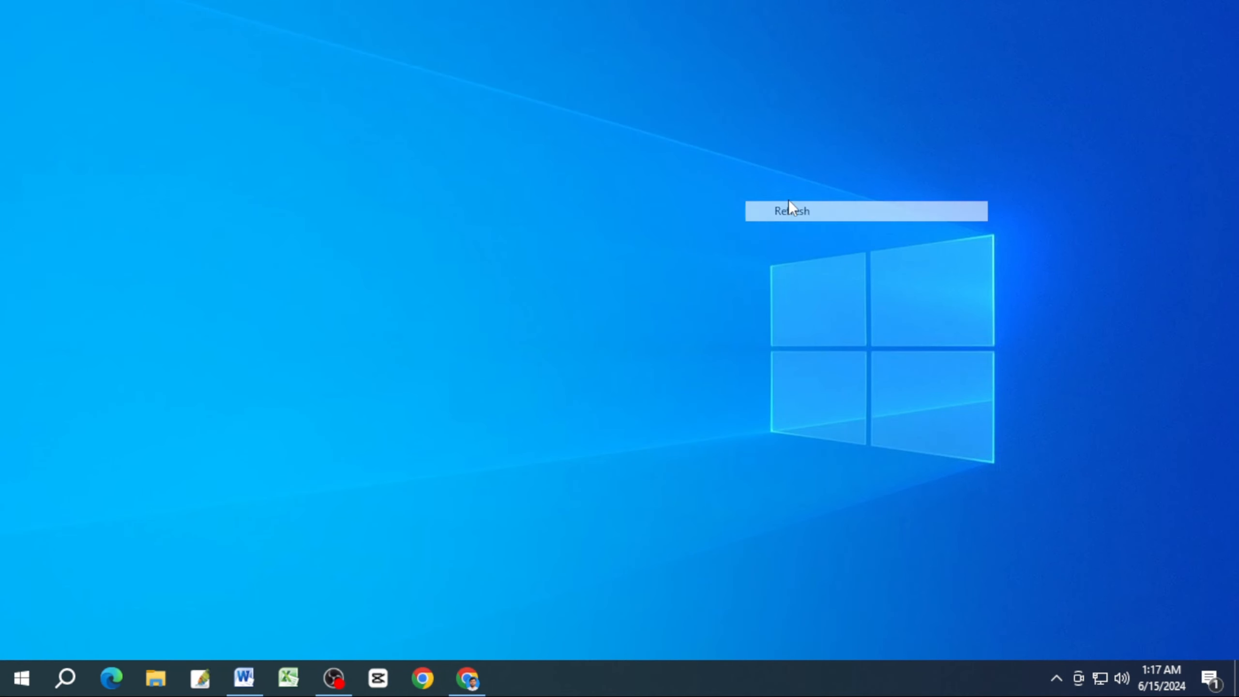
{"action": "left_click", "coordinate": [776, 229]}
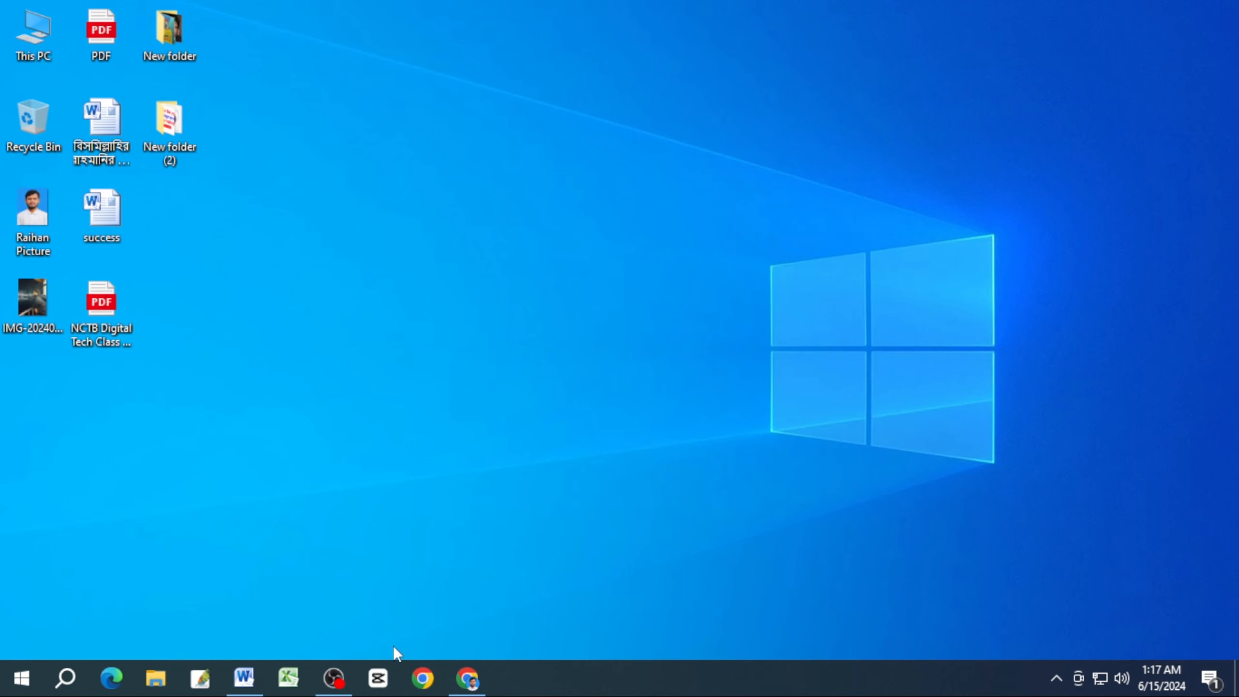